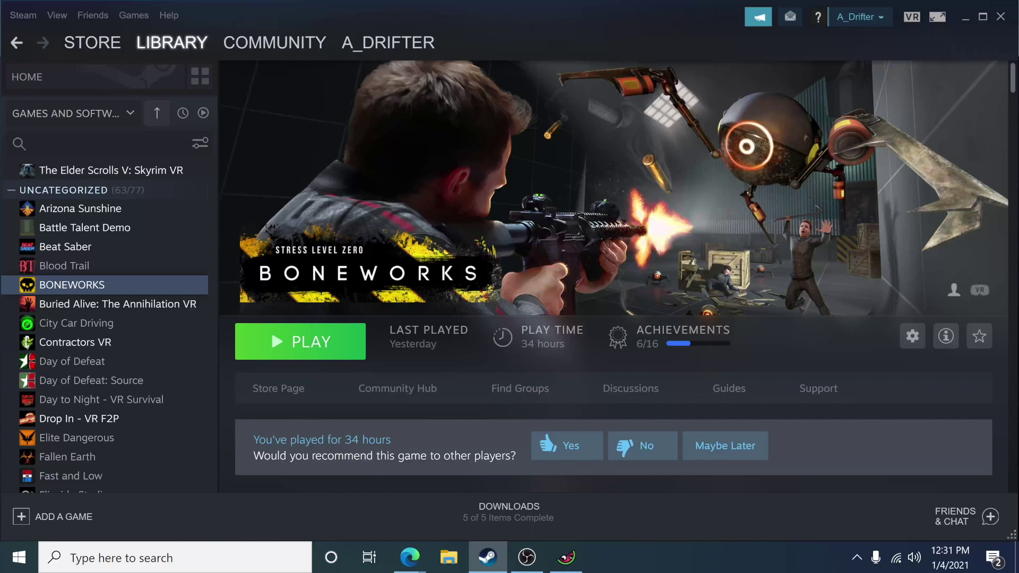
Open the MelonLoader Wiki search result in Edge and scroll to its installation guide.
key(alt+Tab)
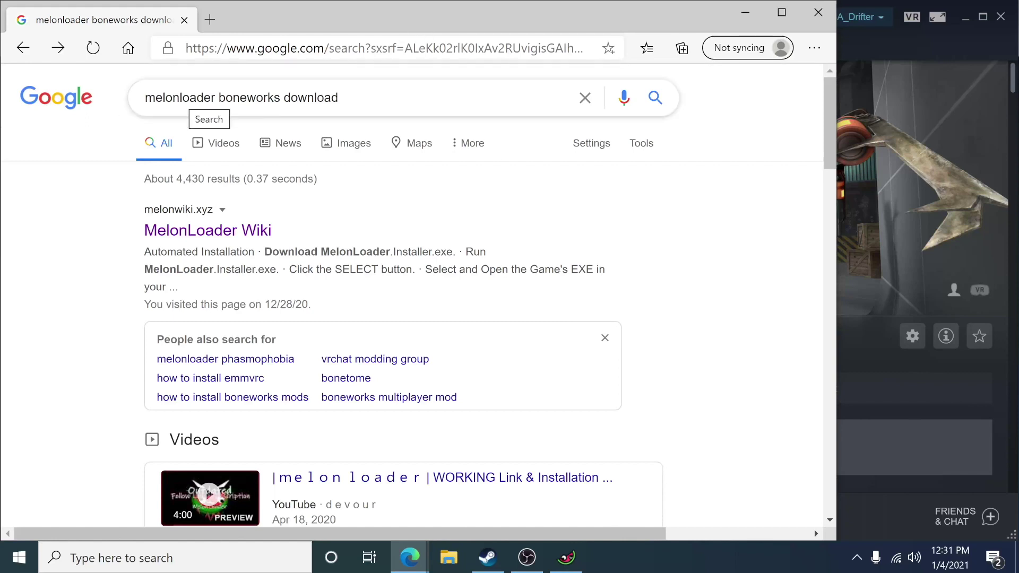
click(243, 232)
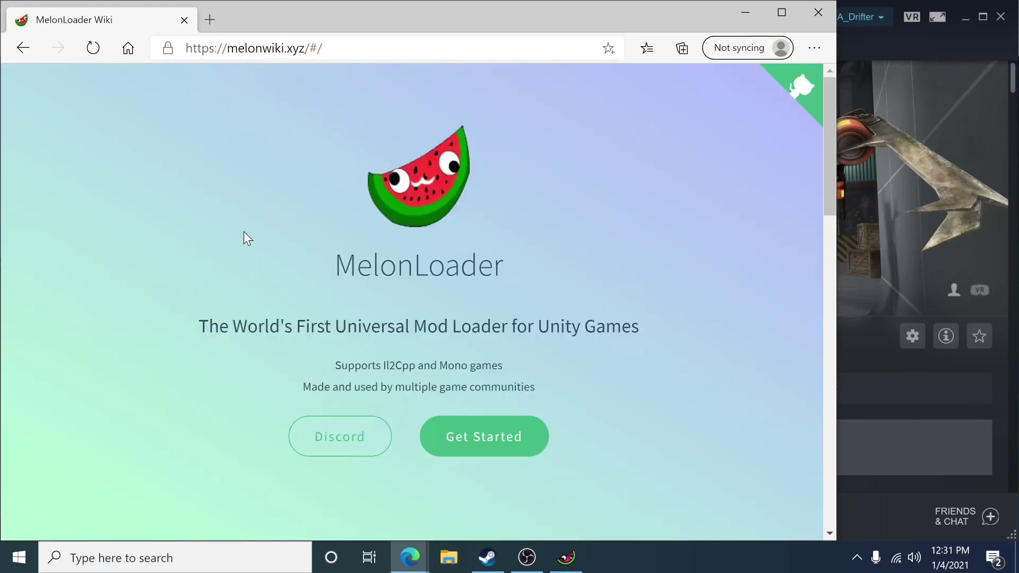
scroll(688, 371, down, 10)
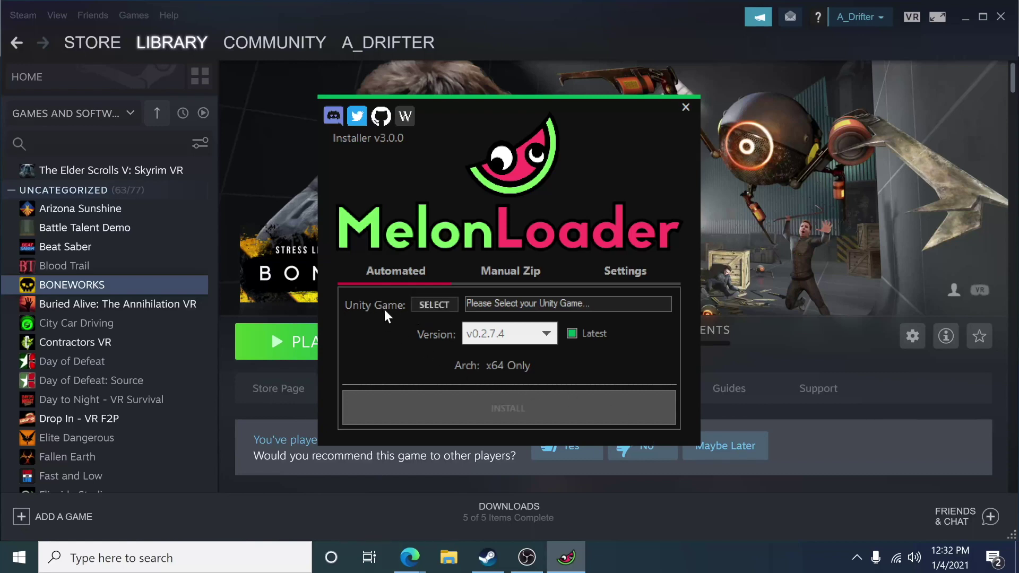
In the installer's game picker, browse to C:\Program Files (x86)\Steam\steamapps.
click(439, 308)
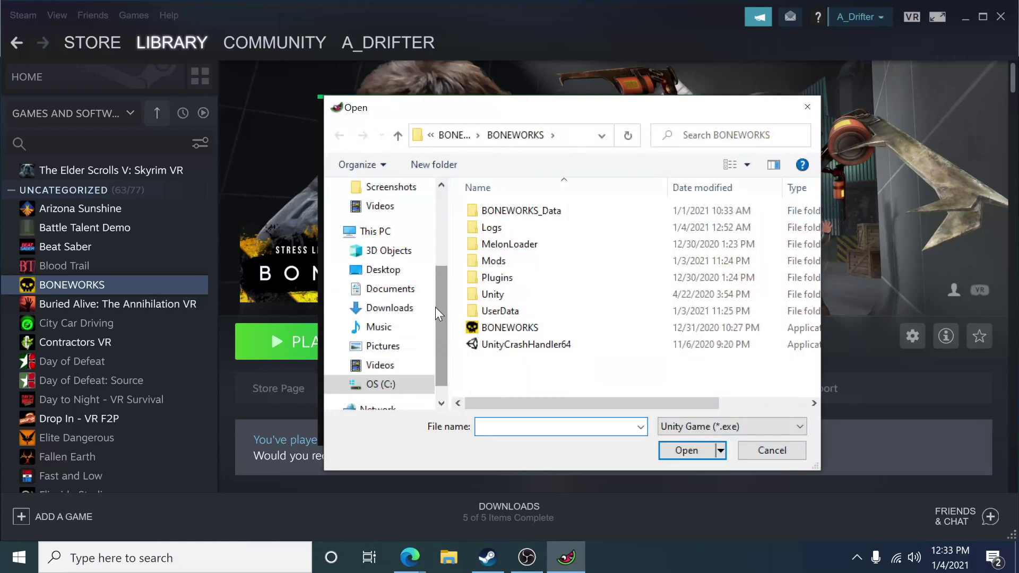
click(386, 390)
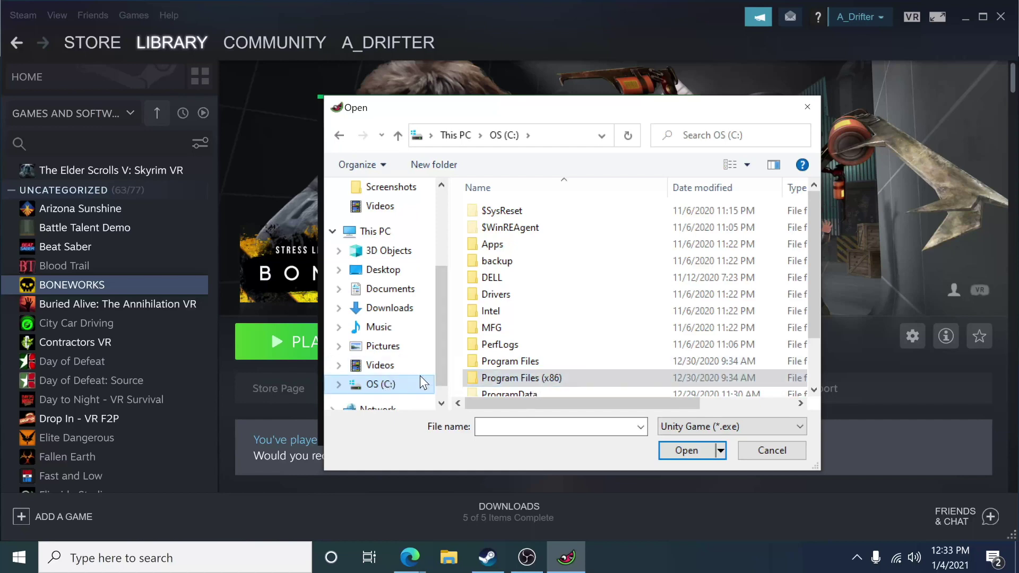
double_click(507, 378)
scroll(525, 298, down, 4)
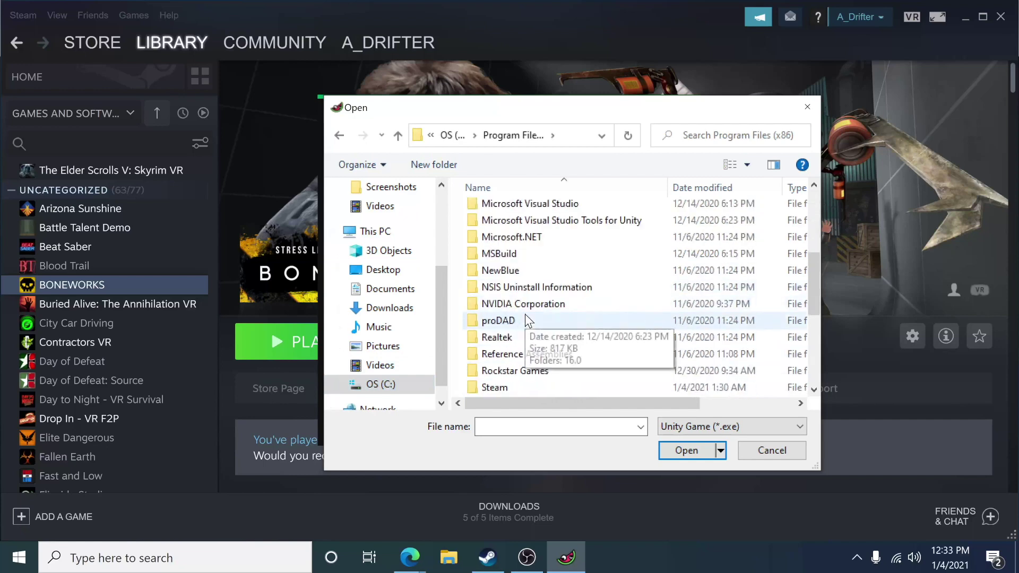
scroll(528, 320, down, 2)
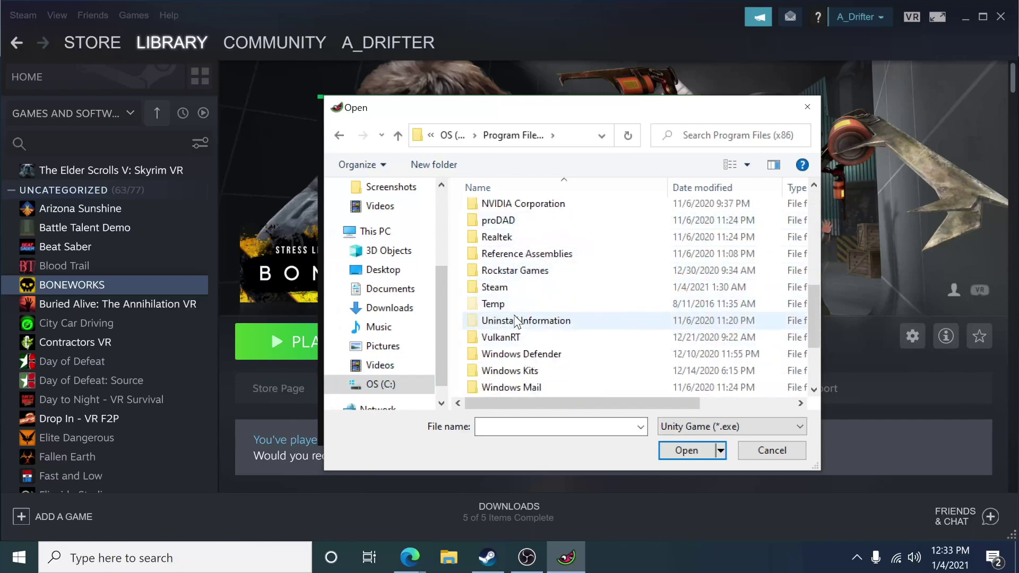
double_click(513, 288)
scroll(518, 309, down, 1)
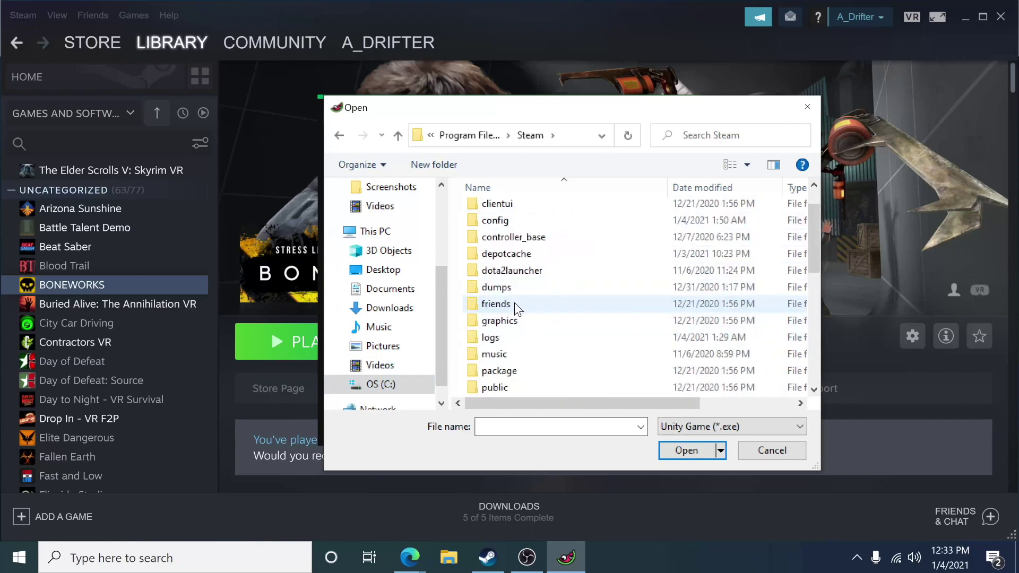
scroll(518, 310, down, 3)
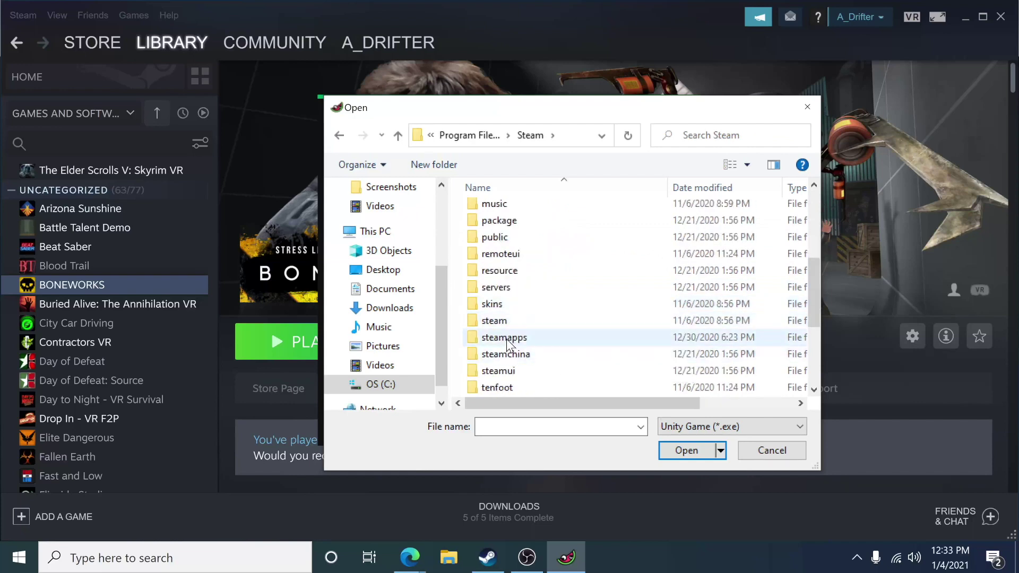
double_click(510, 342)
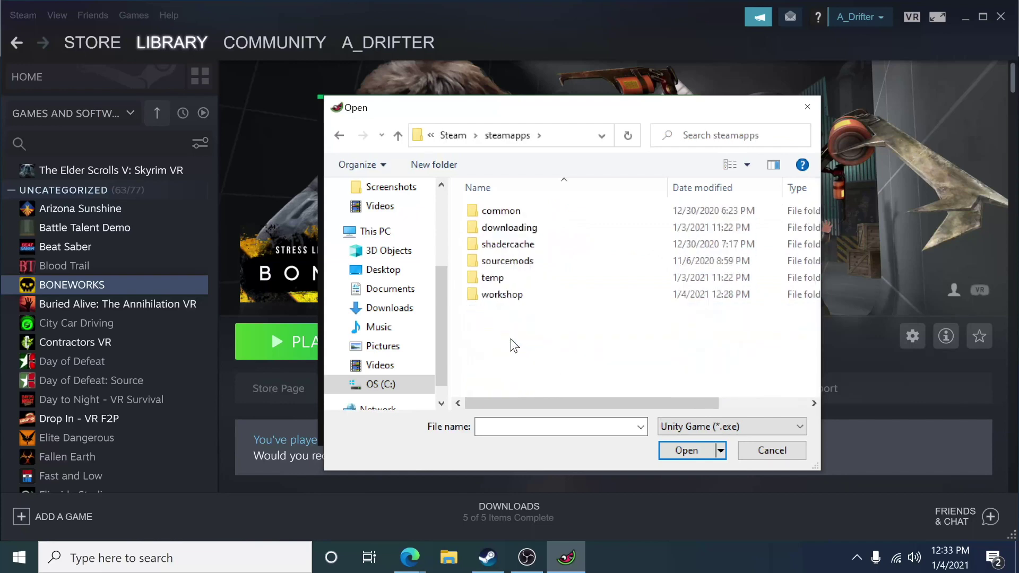
Choose BONEWORKS.exe in common\BONEWORKS\BONEWORKS as the Unity game.
double_click(502, 211)
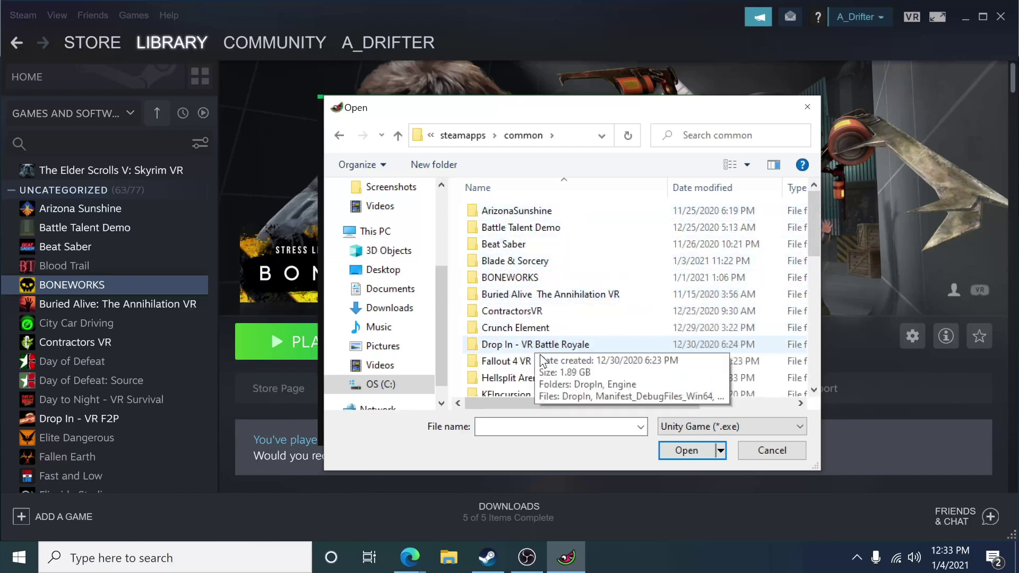
click(514, 283)
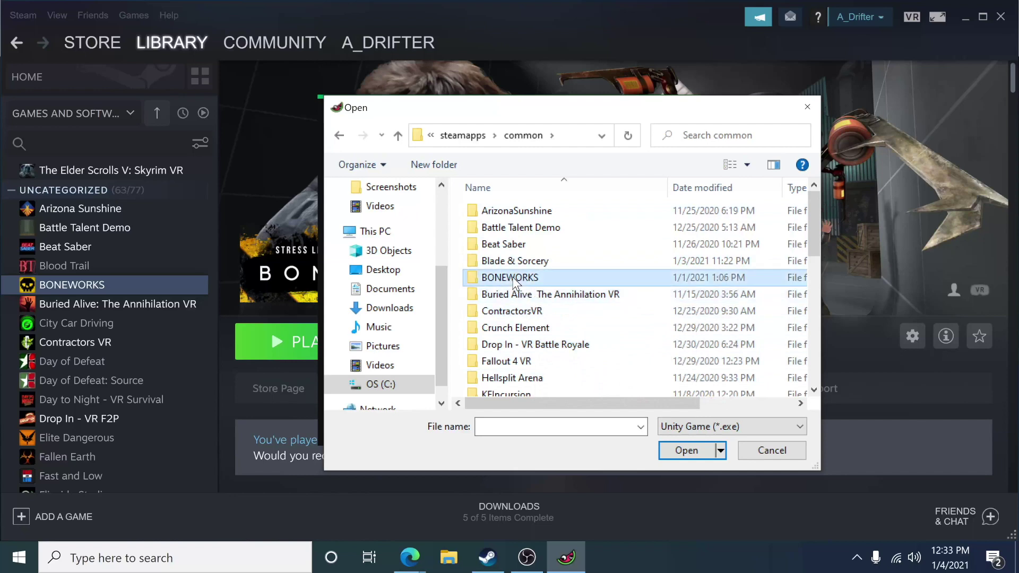
click(687, 451)
click(509, 212)
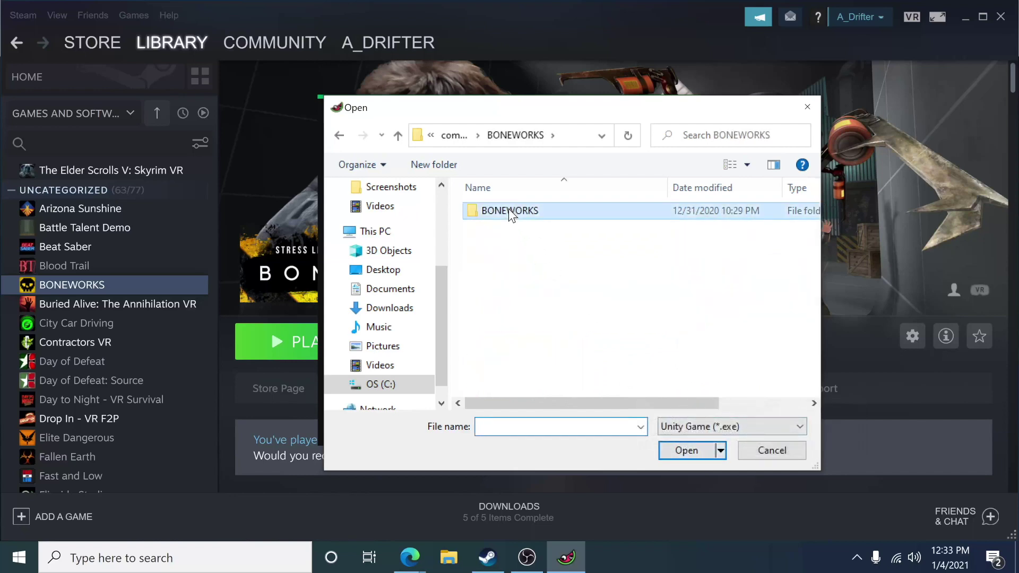
click(687, 451)
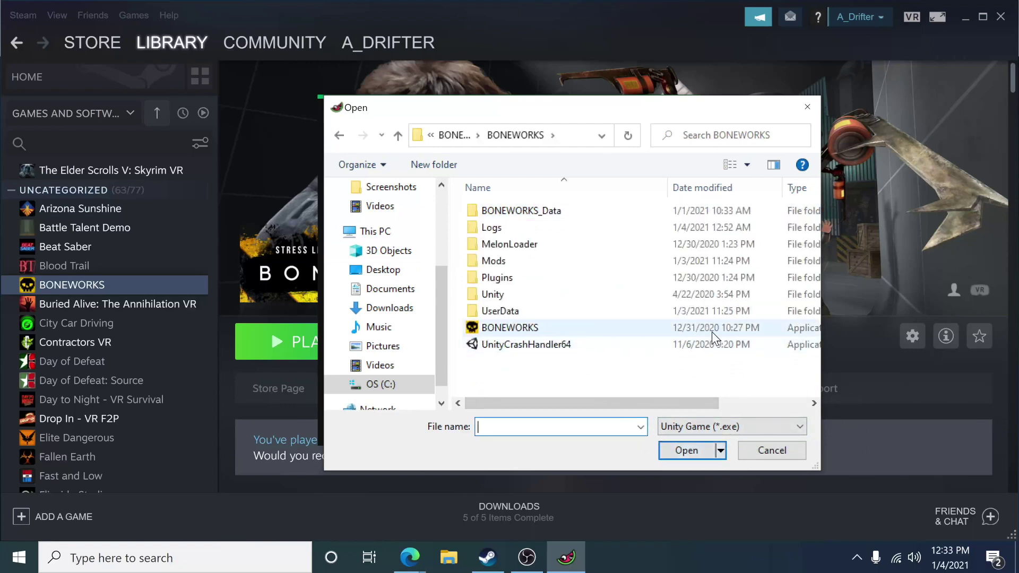
click(526, 328)
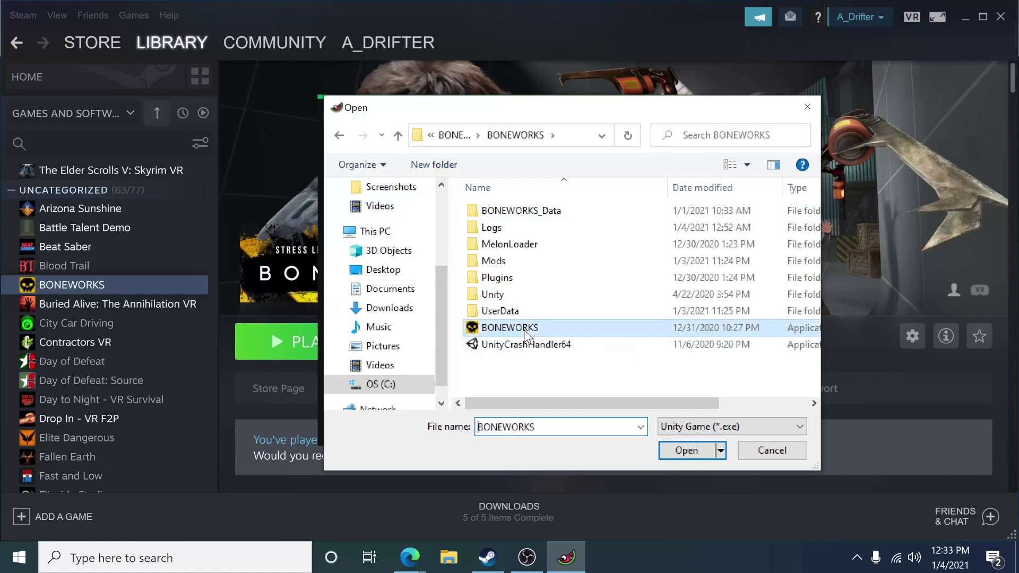
click(687, 451)
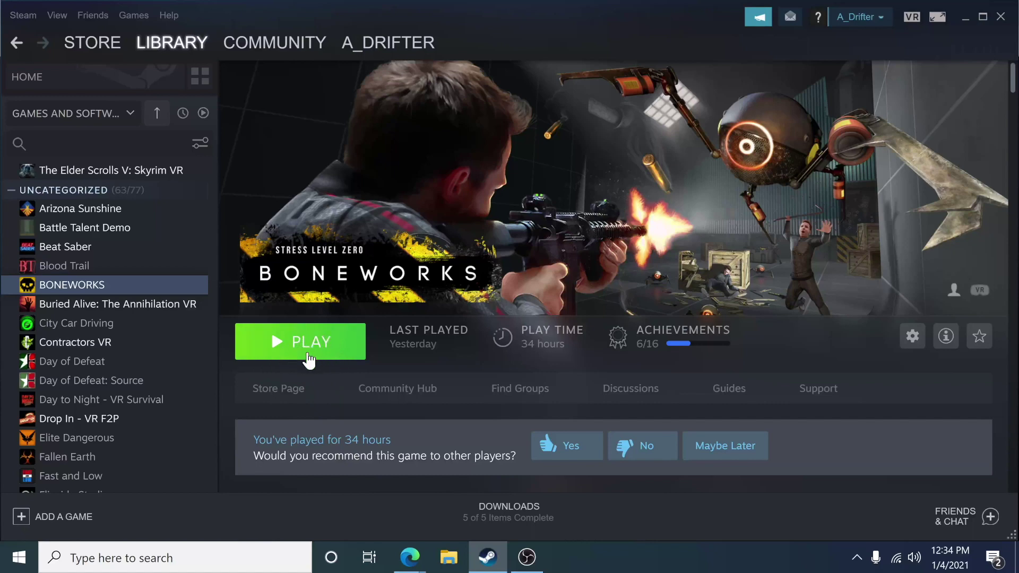
Launch BONEWORKS to check the MelonLoader console, then close the game.
click(309, 360)
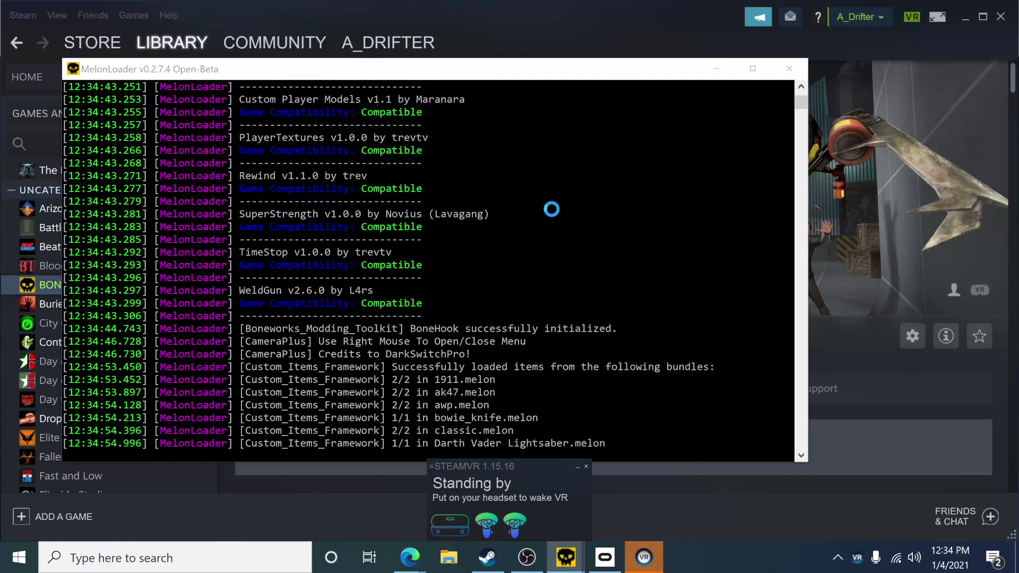
mouse_move(556, 495)
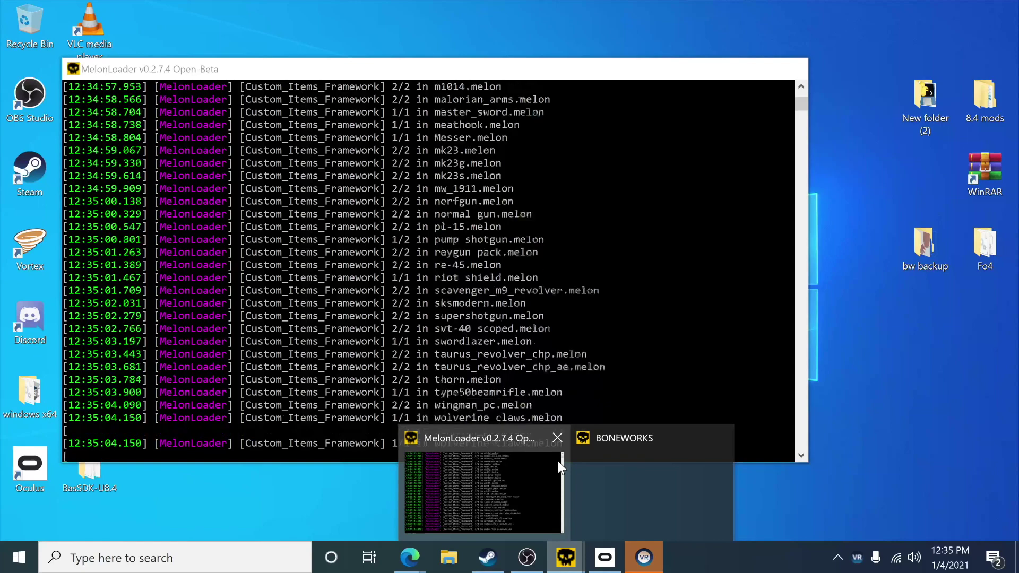
click(559, 438)
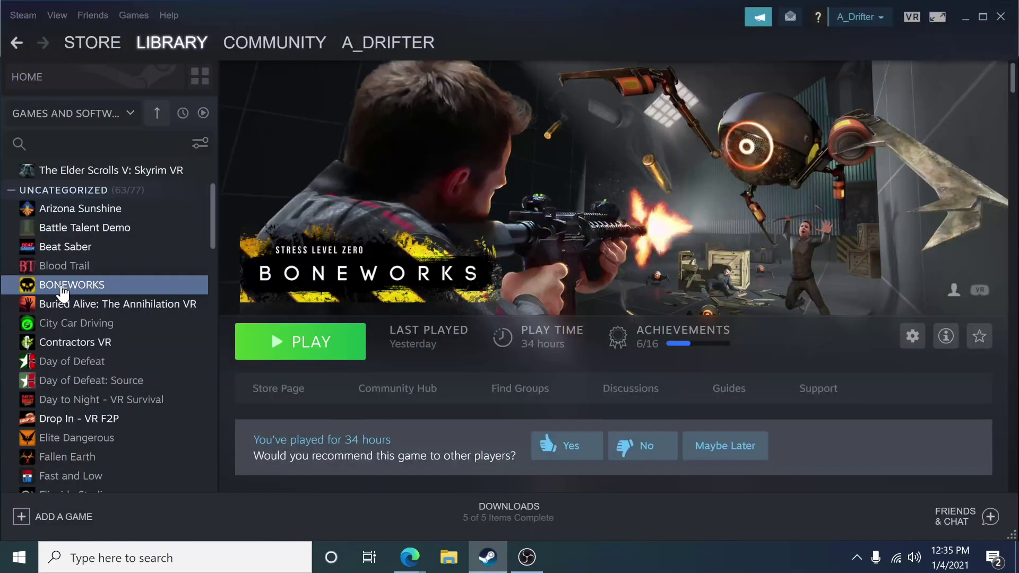
Open the BONEWORKS install folder through Steam's Properties > Local Files.
right_click(62, 288)
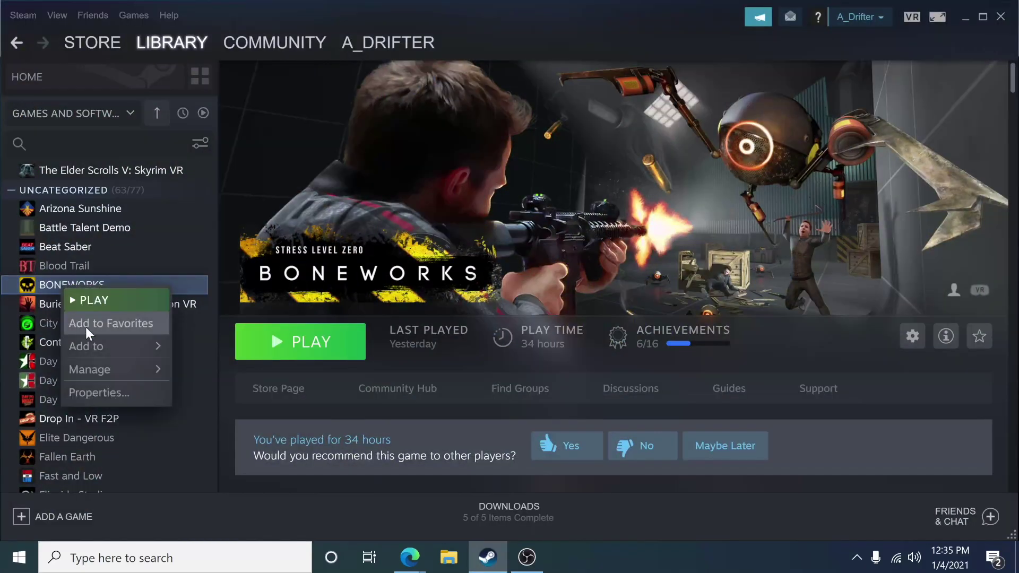
click(99, 393)
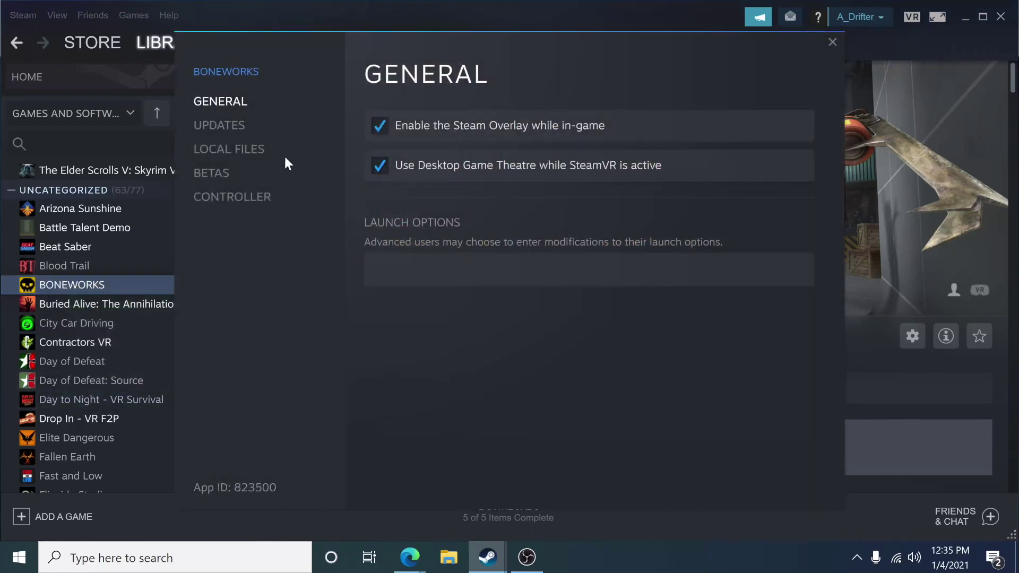
click(259, 151)
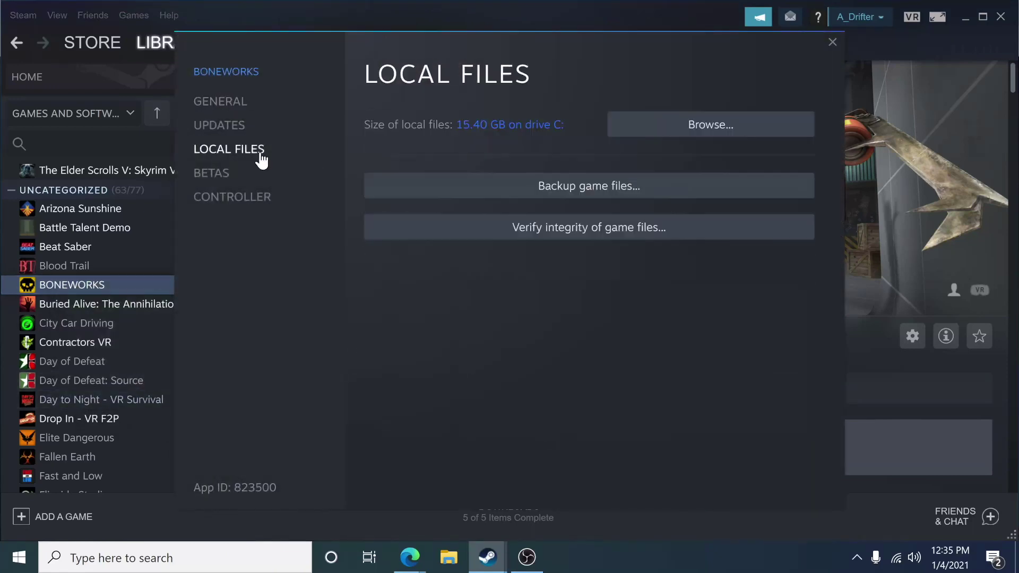
click(664, 124)
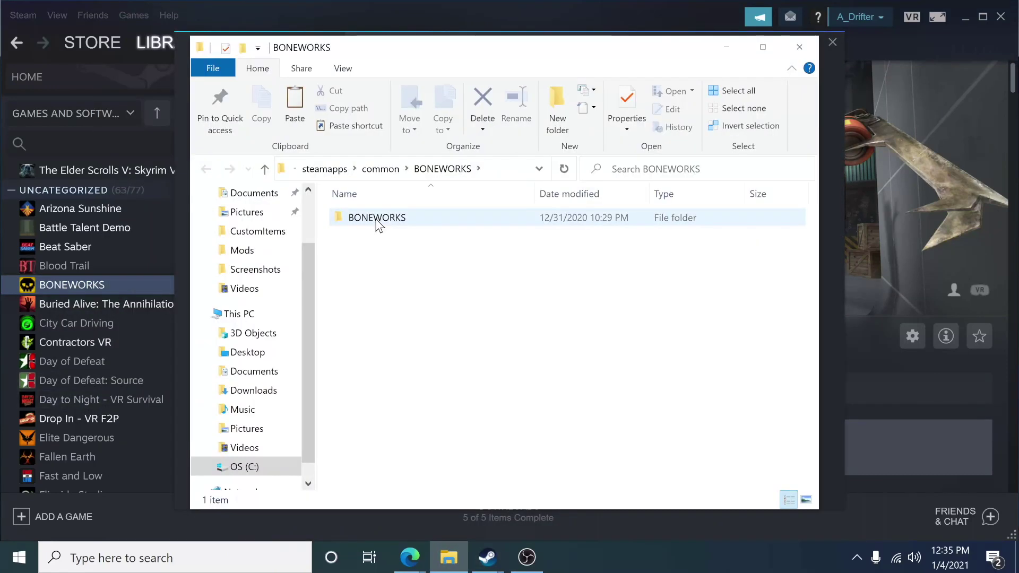
Open the inner BONEWORKS folder, select Mods, and nudge the window up and right.
double_click(377, 218)
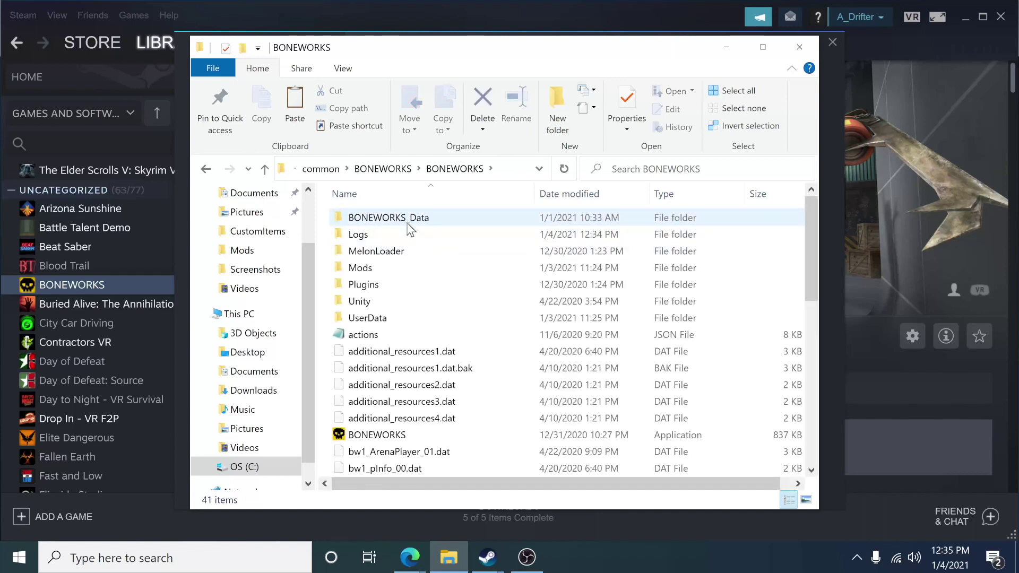
click(376, 270)
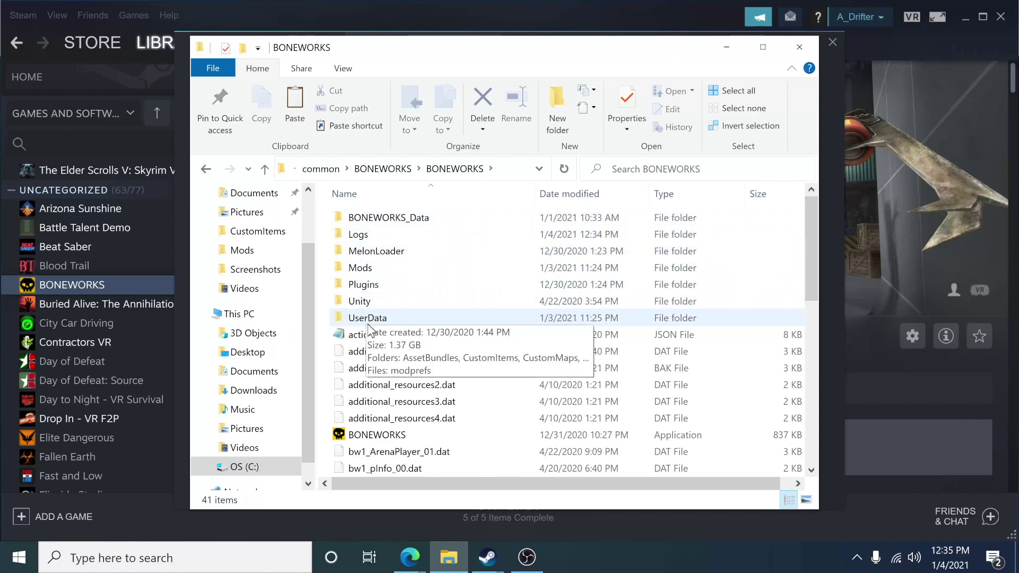
drag(564, 57, 595, 49)
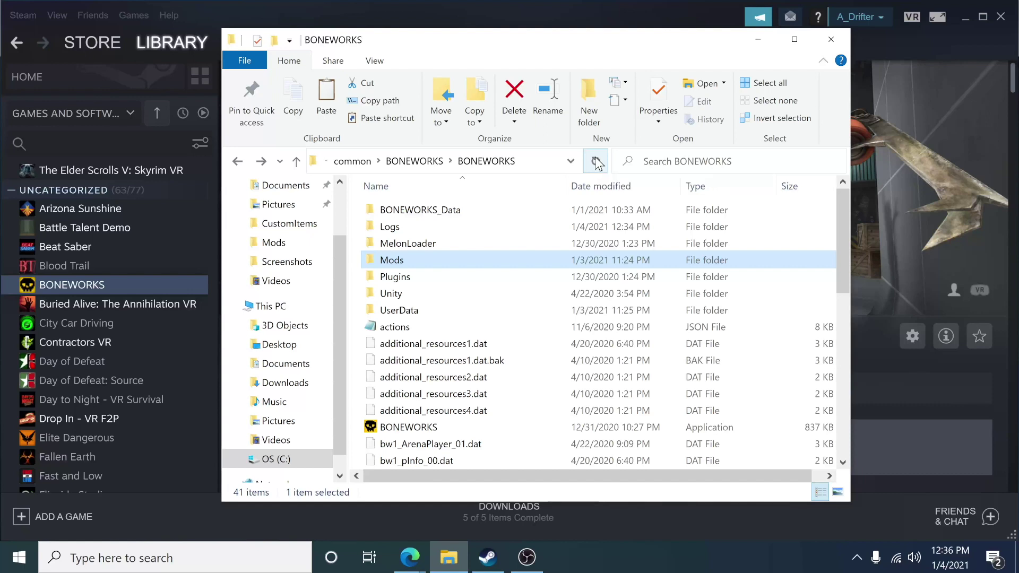
Go to page 2 of BoneTome Code Mods and open the Boneworks Modding Toolkit page.
click(410, 557)
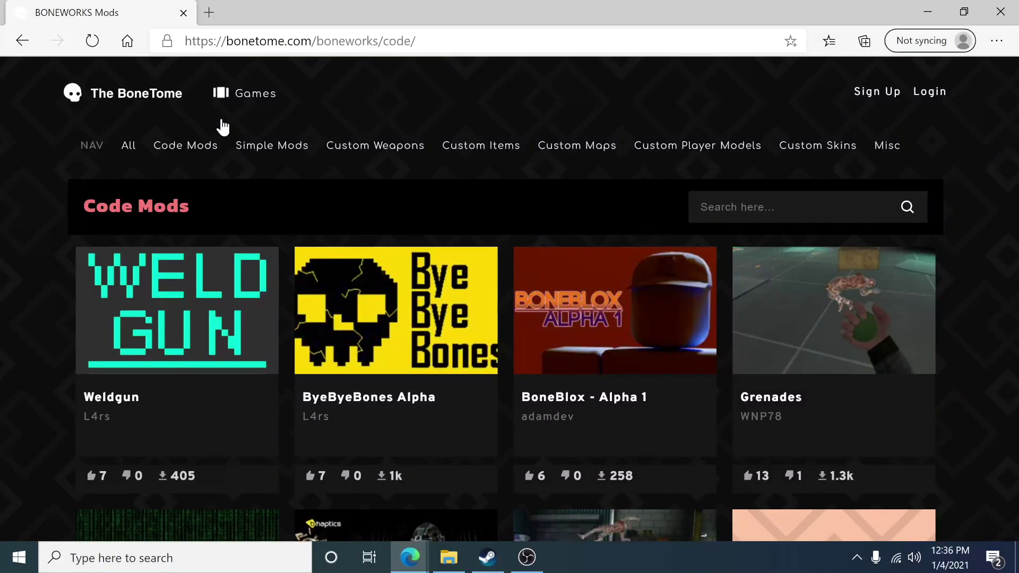
click(186, 150)
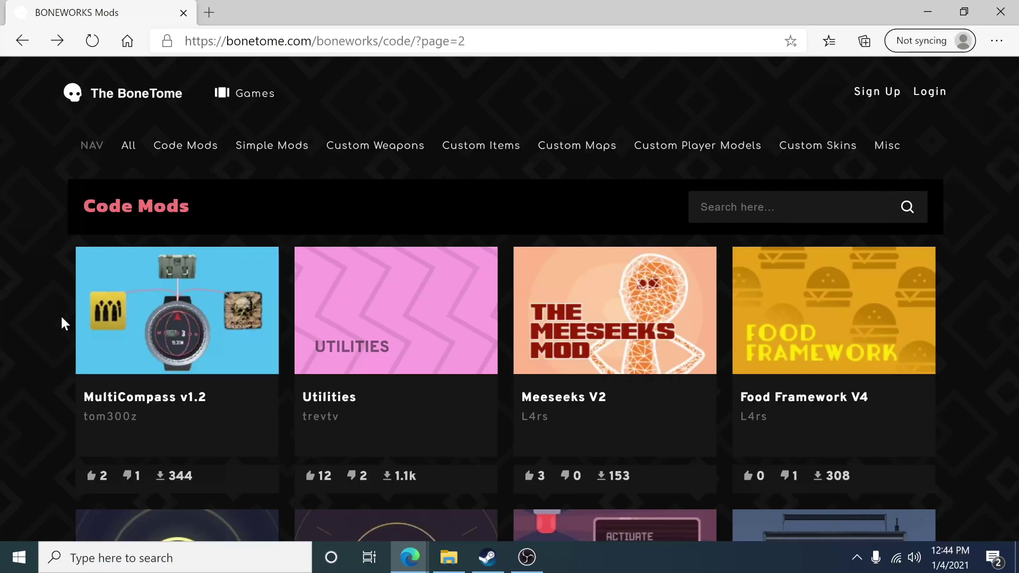
scroll(60, 315, down, 10)
scroll(69, 324, down, 10)
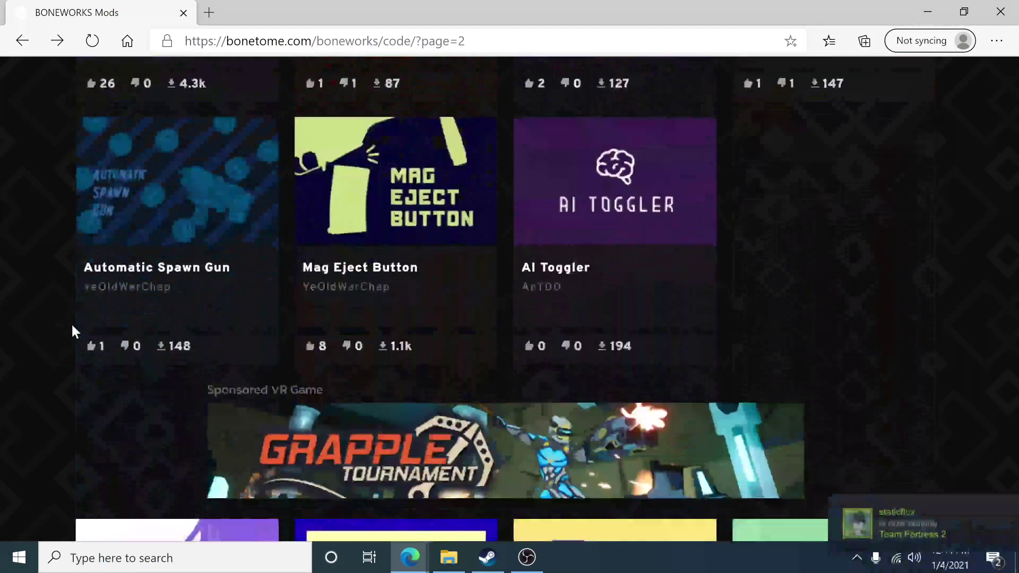
scroll(86, 322, down, 5)
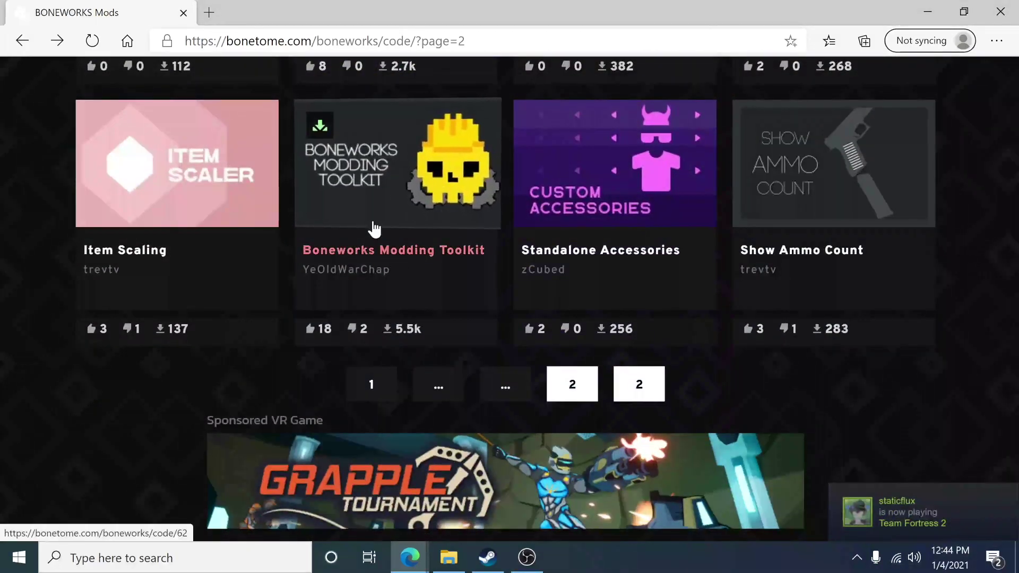
click(410, 219)
Read through the toolkit's features and download the BMT_065.7z archive.
scroll(411, 219, down, 6)
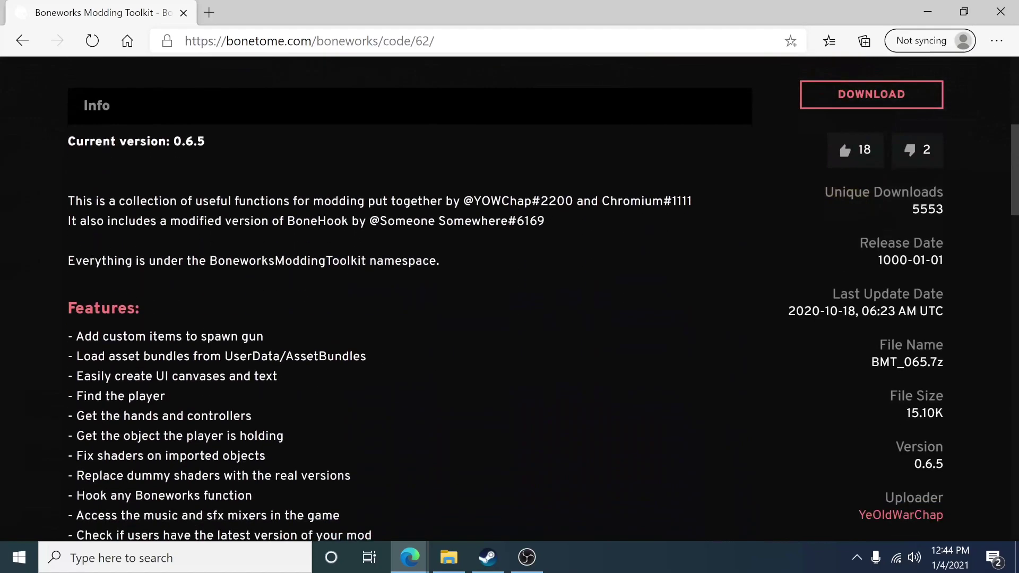
drag(66, 261, 439, 264)
click(566, 361)
scroll(566, 361, down, 1)
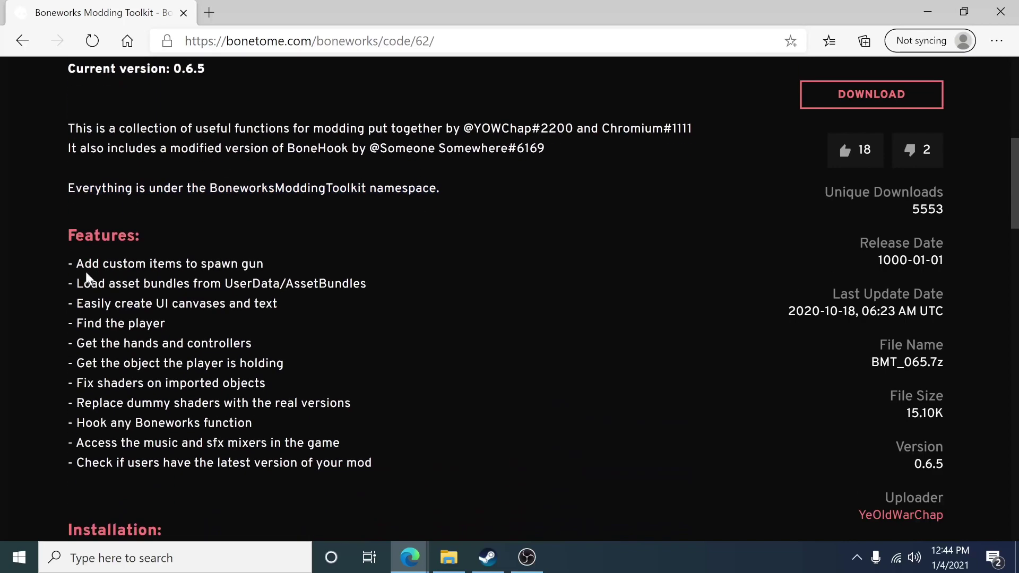
drag(76, 264, 398, 455)
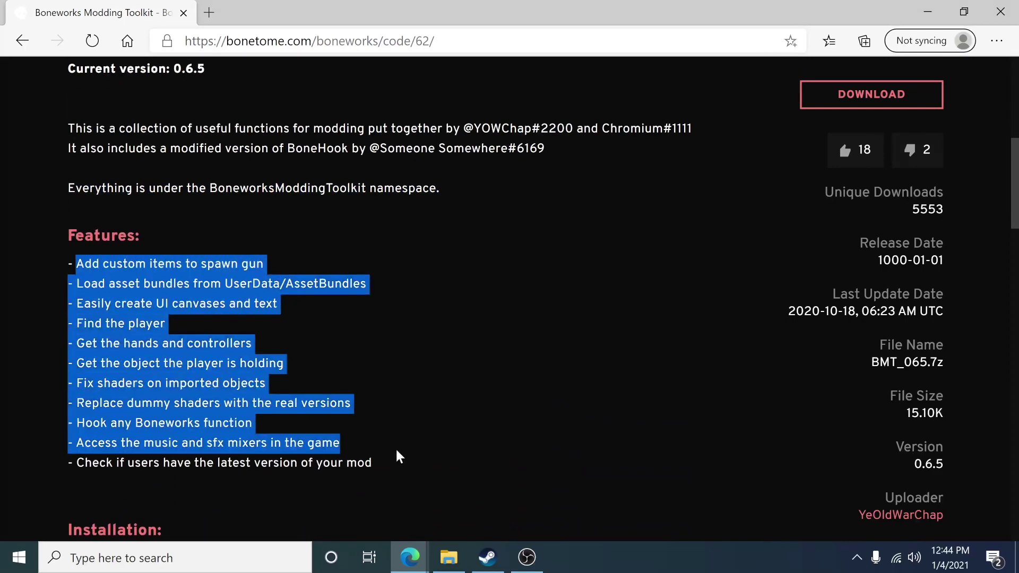
scroll(536, 405, up, 8)
click(873, 159)
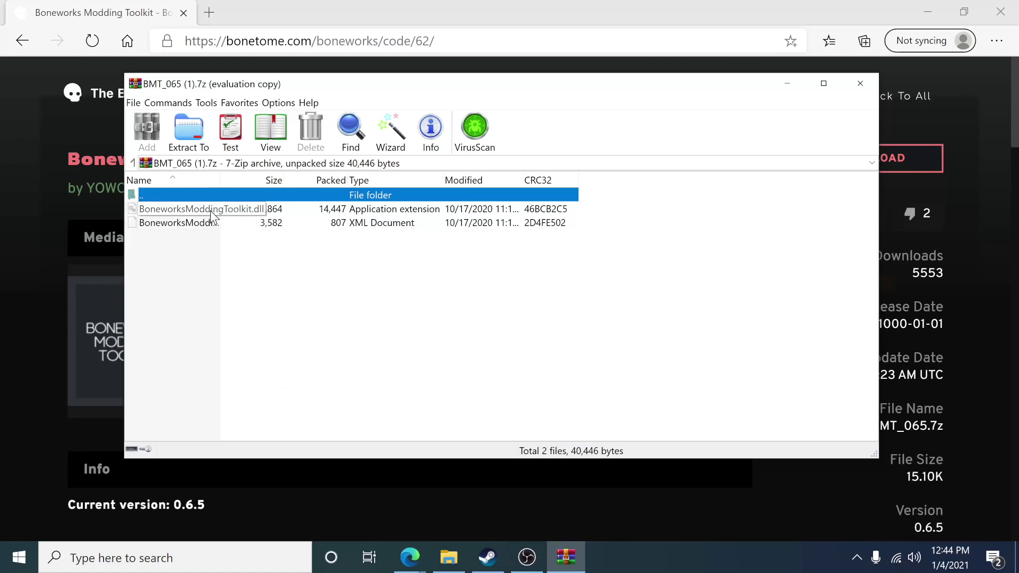
Select BoneworksModdingToolkit.dll in WinRAR and move the archive window right.
click(209, 213)
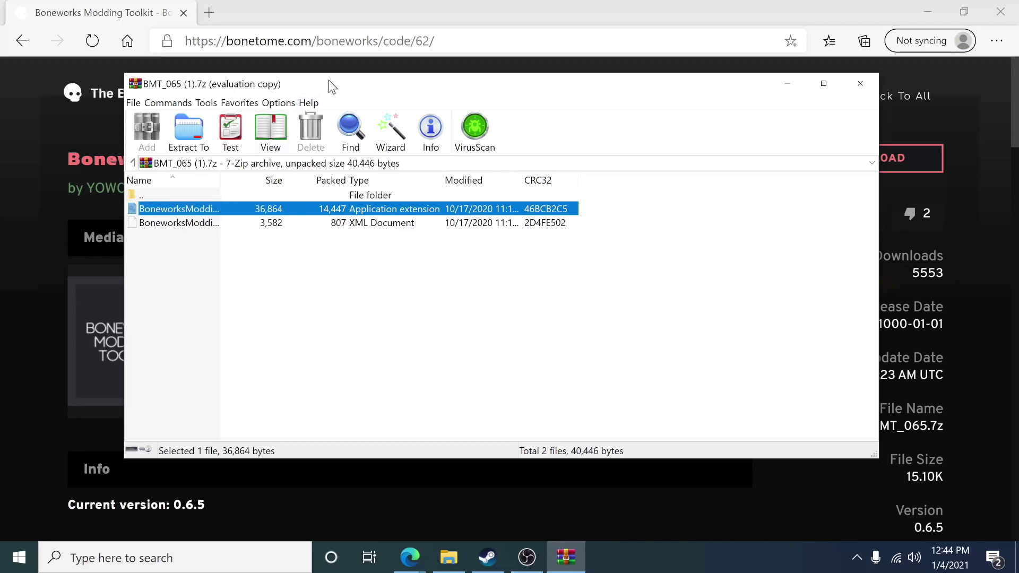
drag(333, 86, 579, 58)
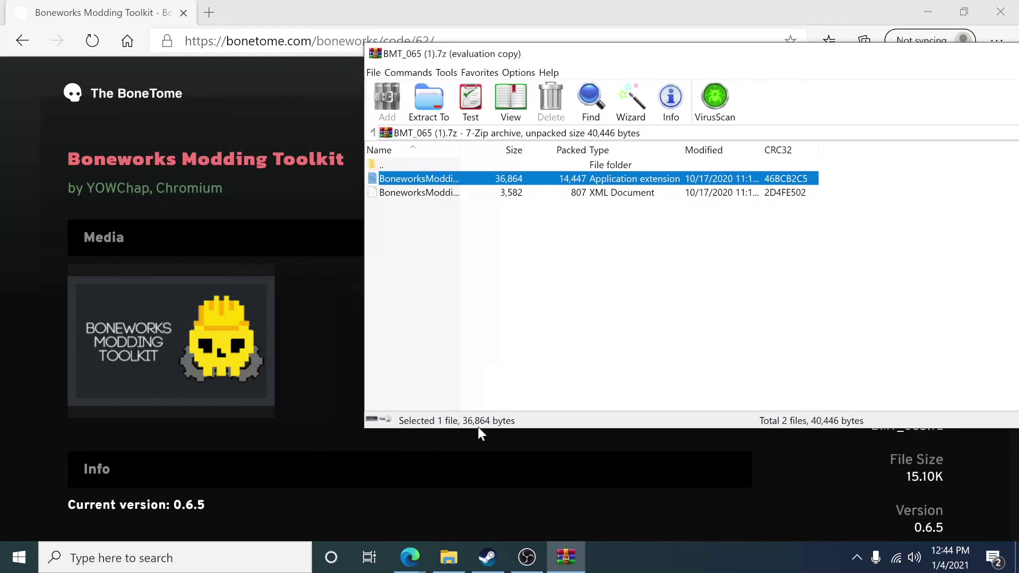
Arrange the Explorer and WinRAR windows side by side and open the Mods folder.
mouse_move(450, 567)
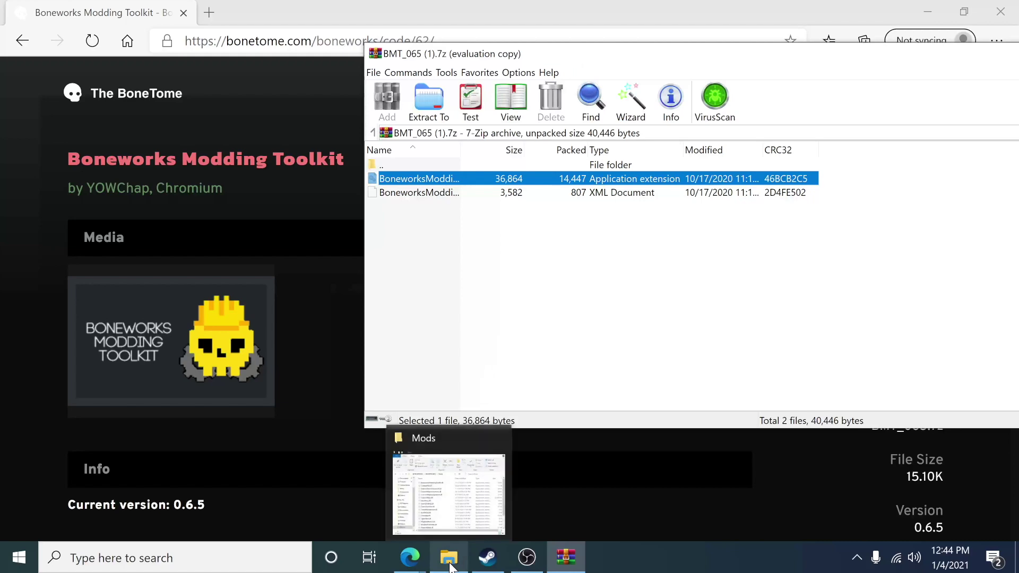
click(451, 567)
drag(387, 41, 309, 40)
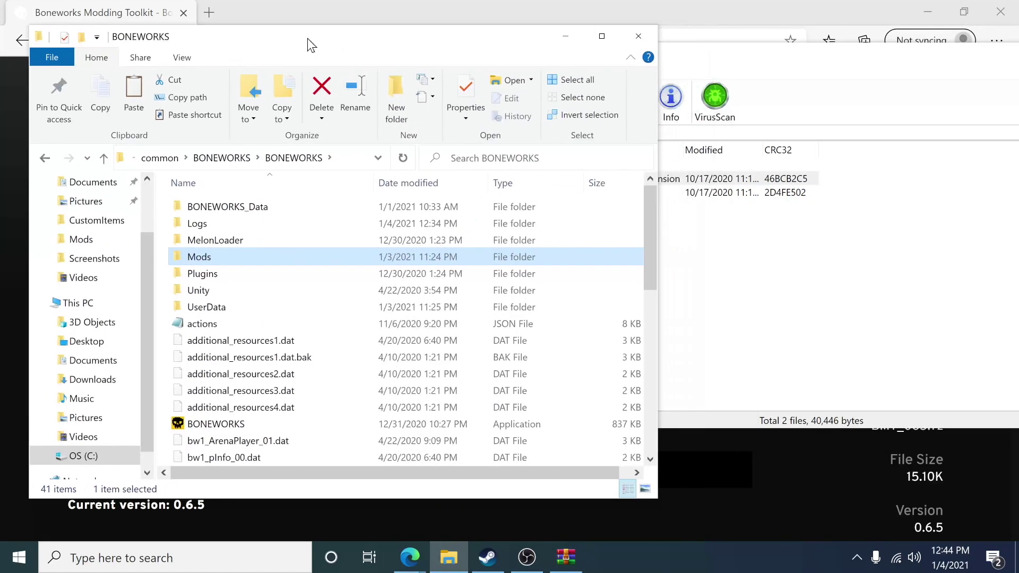
click(696, 53)
drag(696, 53, 776, 51)
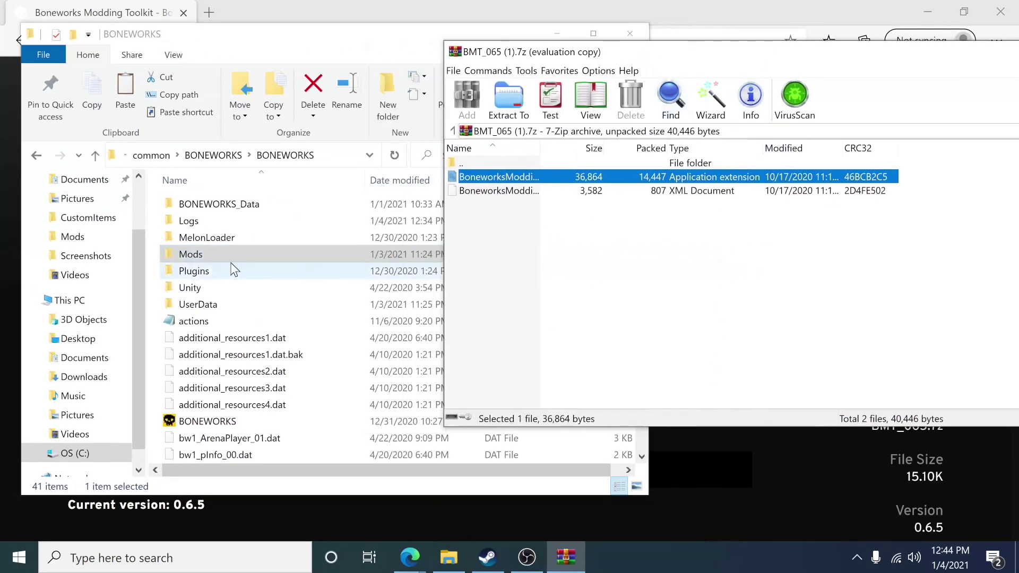
click(194, 258)
double_click(193, 258)
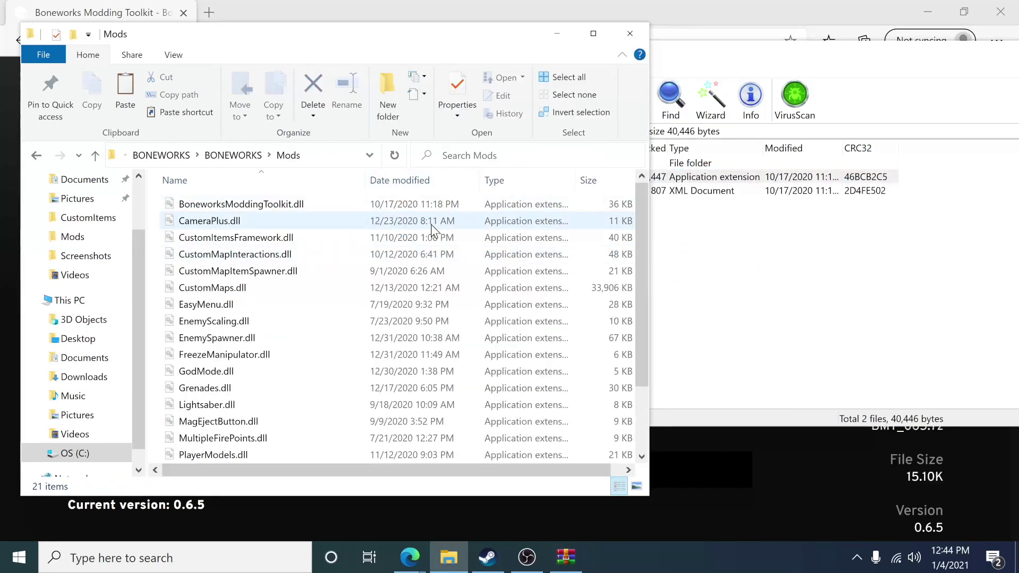
Drag BoneworksModdingToolkit.dll into Mods, cancelling replacement of the existing copy.
click(703, 63)
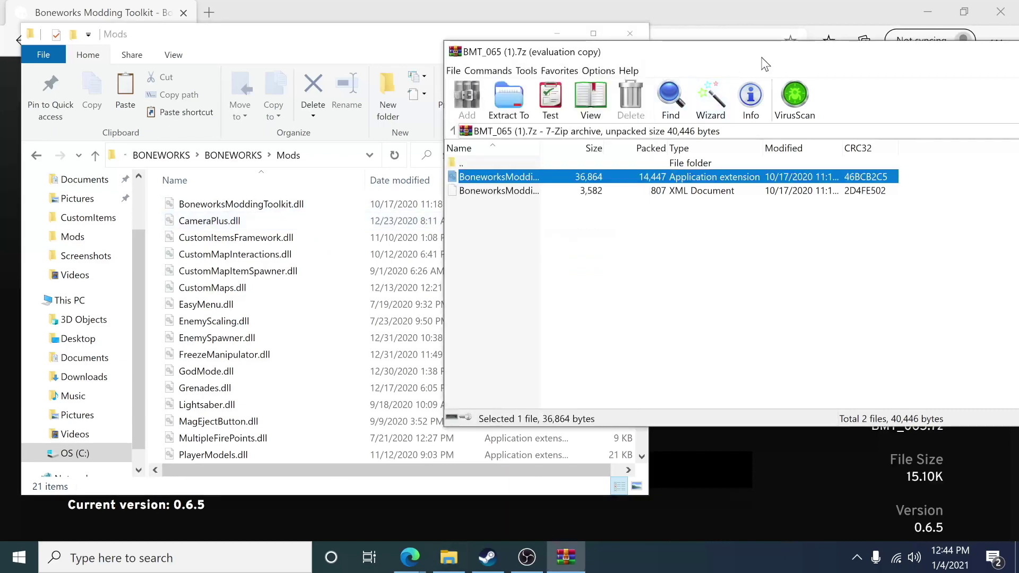
drag(699, 59, 760, 38)
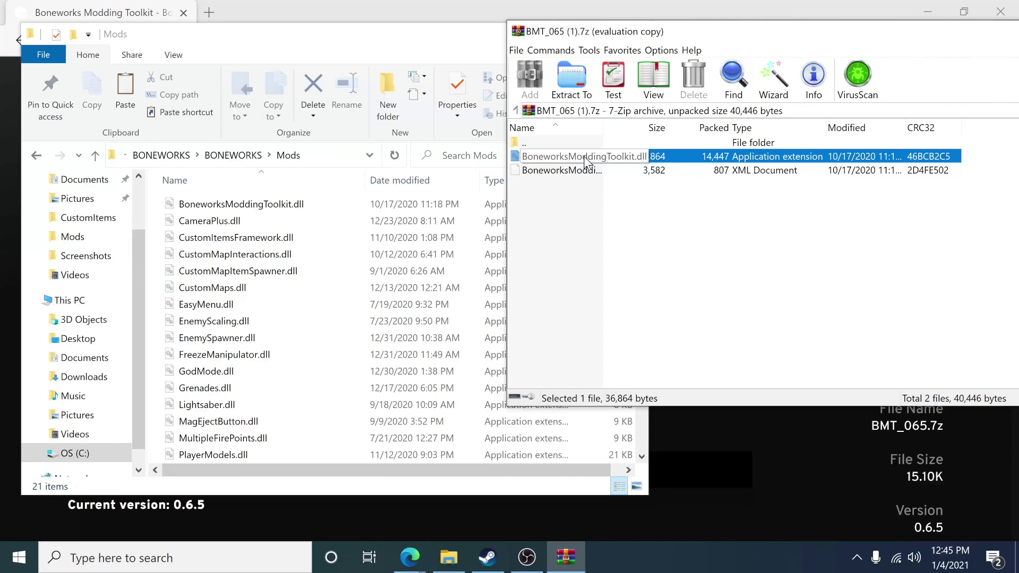
drag(585, 159, 215, 187)
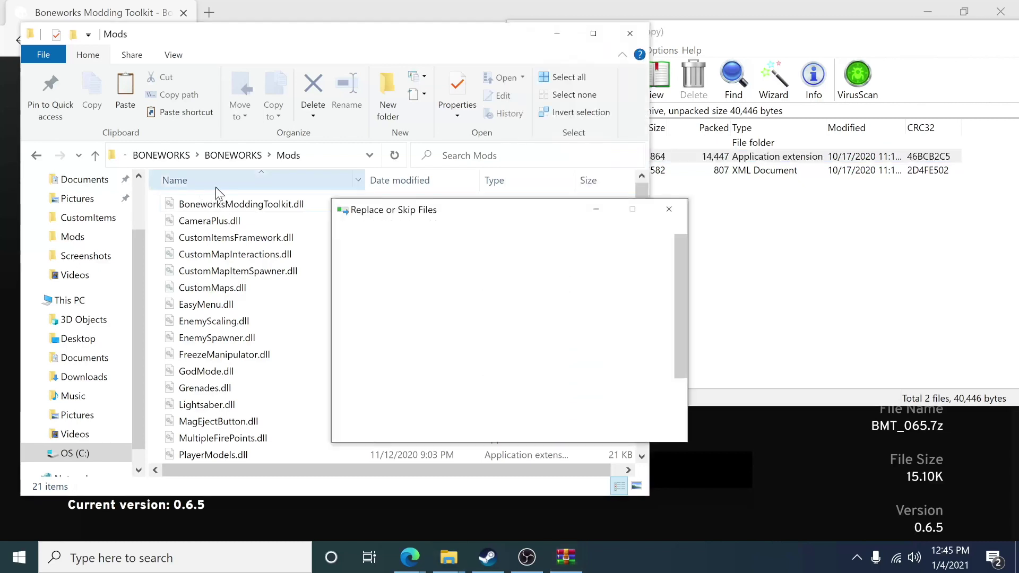
click(667, 211)
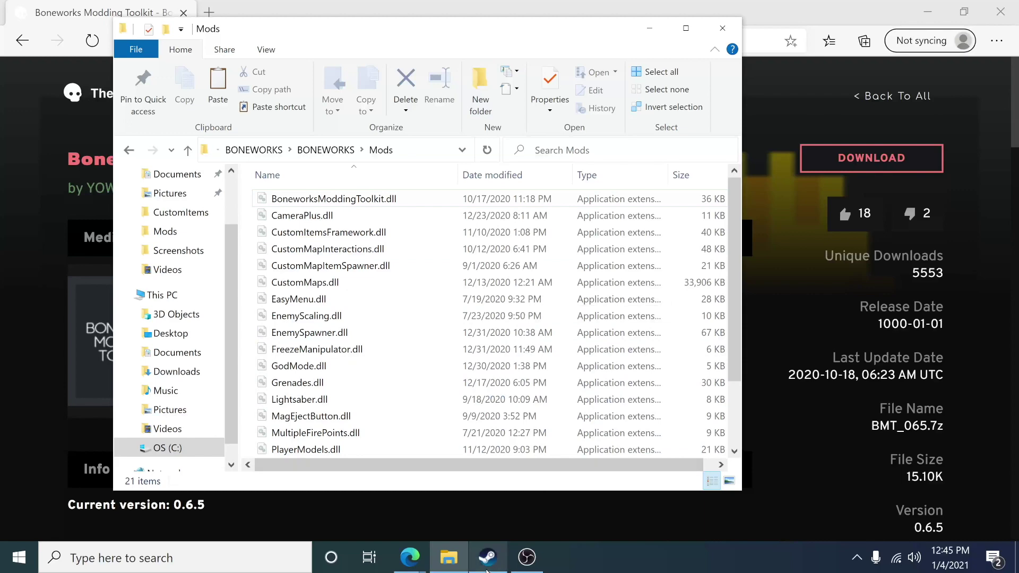
Return to the BoneTome Code Mods listing and scroll through the mod cards.
click(487, 557)
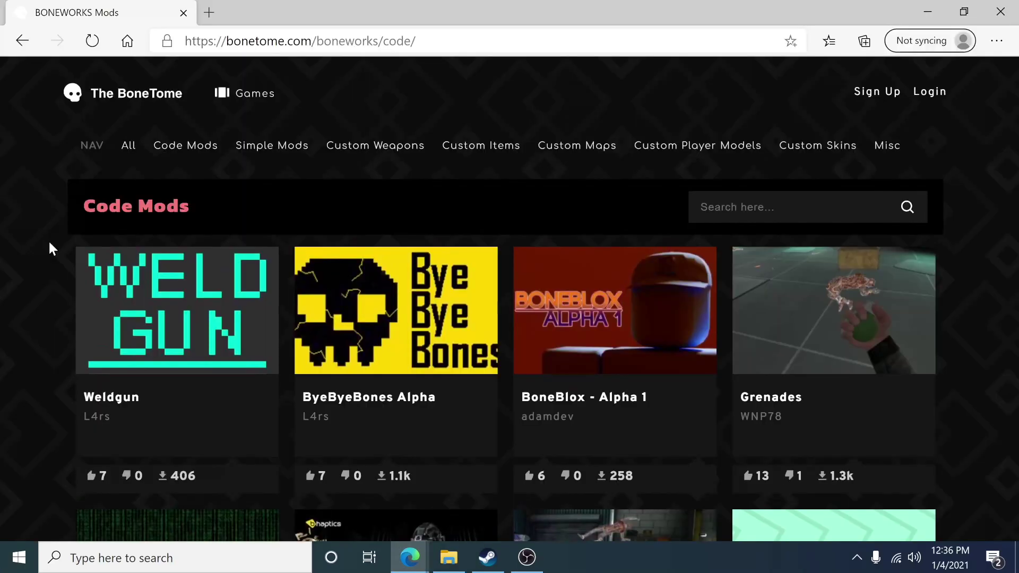
scroll(50, 245, down, 10)
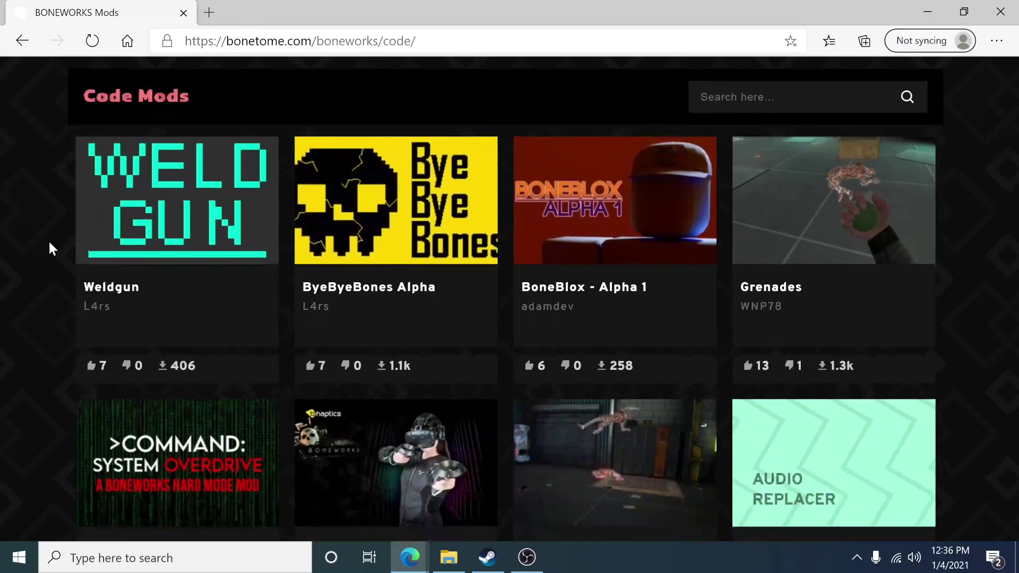
scroll(50, 249, down, 15)
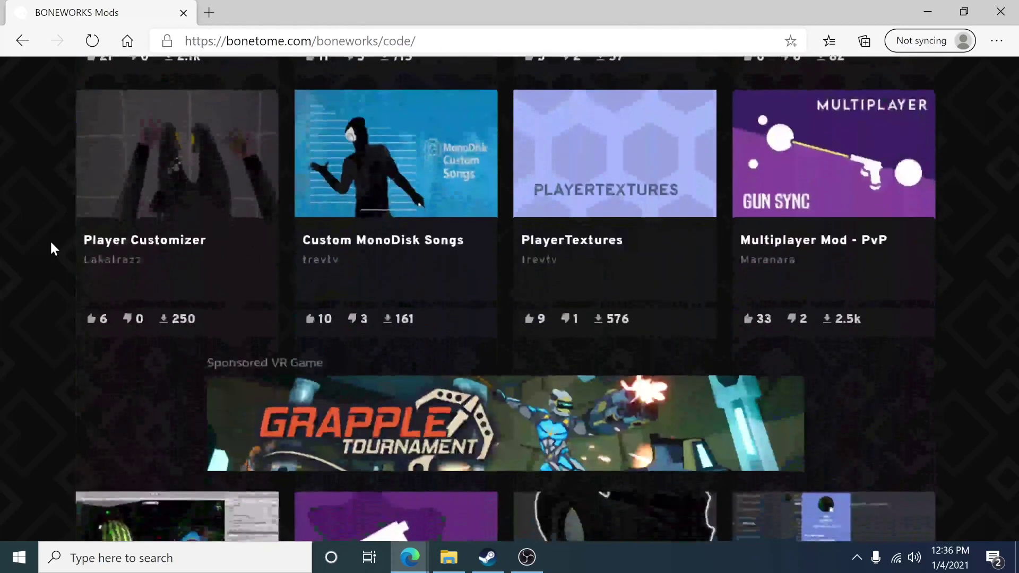
scroll(133, 242, down, 9)
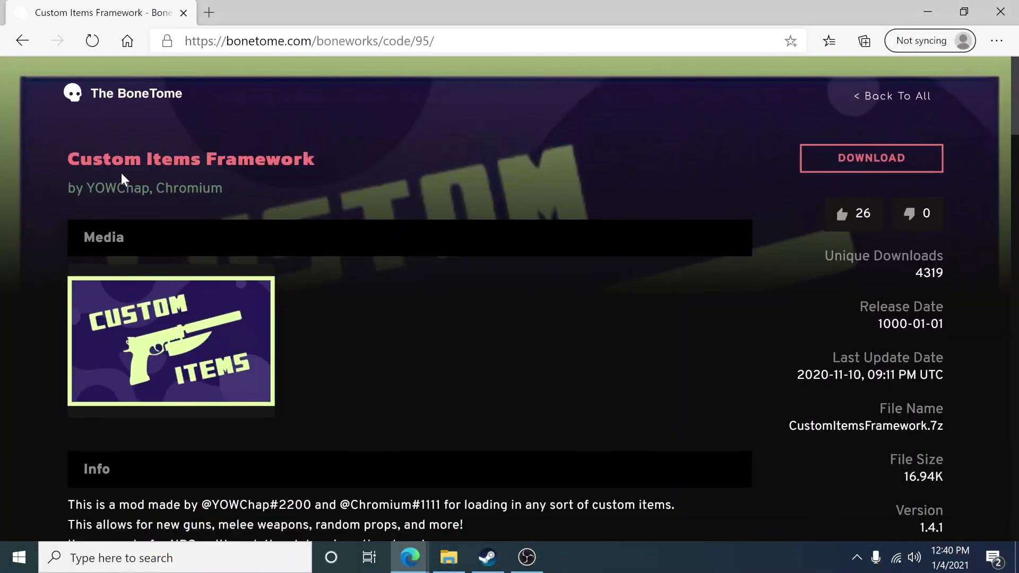
Download CustomItemsFramework.7z, select its dll in WinRAR, and move the window up-left.
click(894, 162)
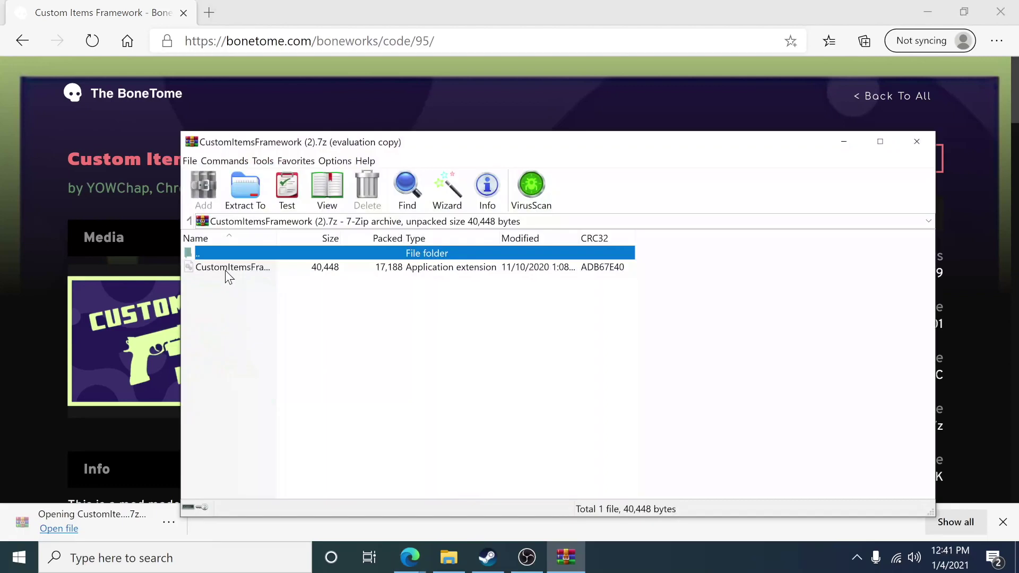
click(264, 268)
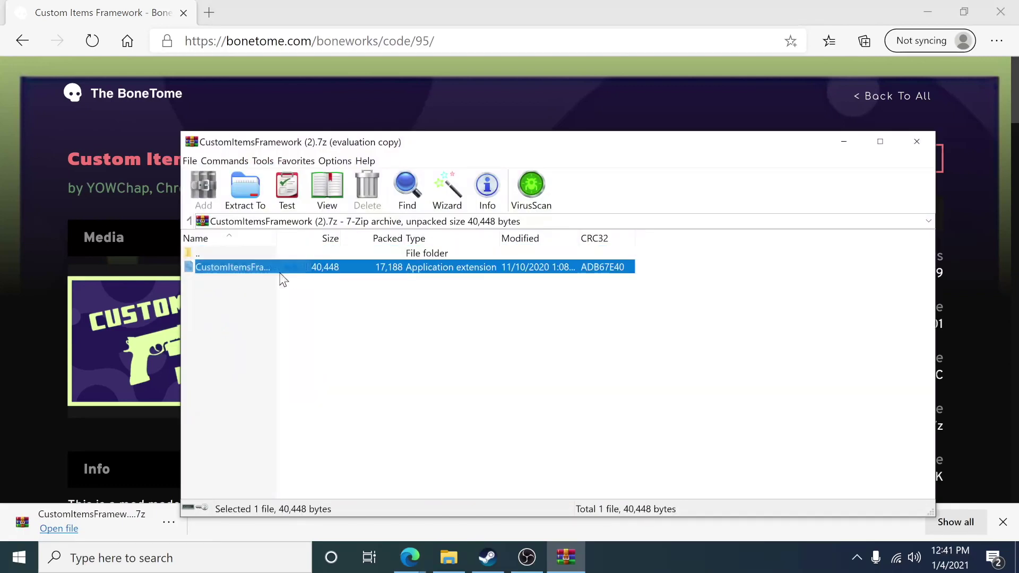
drag(779, 143, 742, 65)
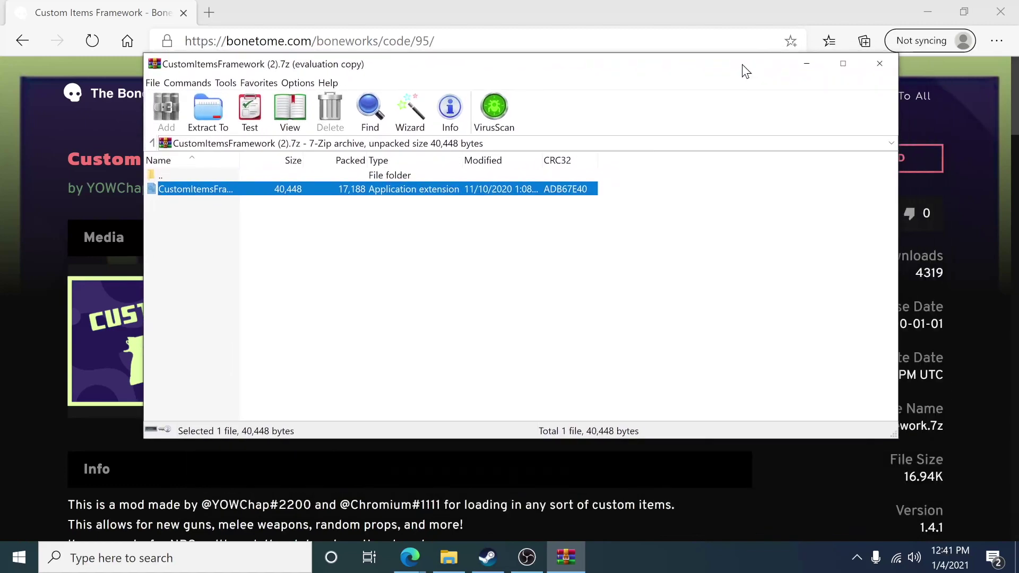
Open the BONEWORKS Mods folder and drag CustomItemsFramework.dll from WinRAR into it.
click(808, 65)
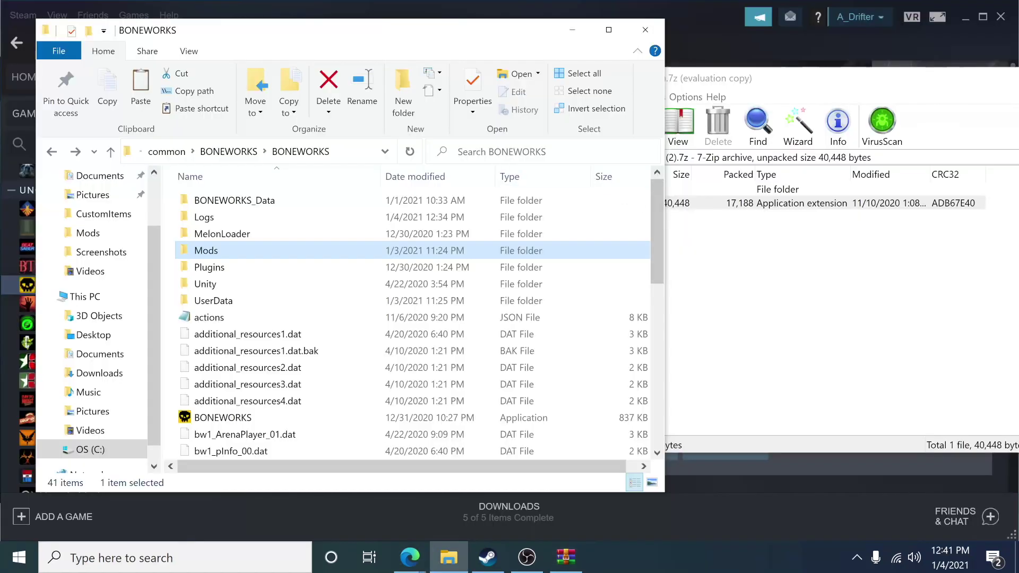
drag(380, 37, 376, 29)
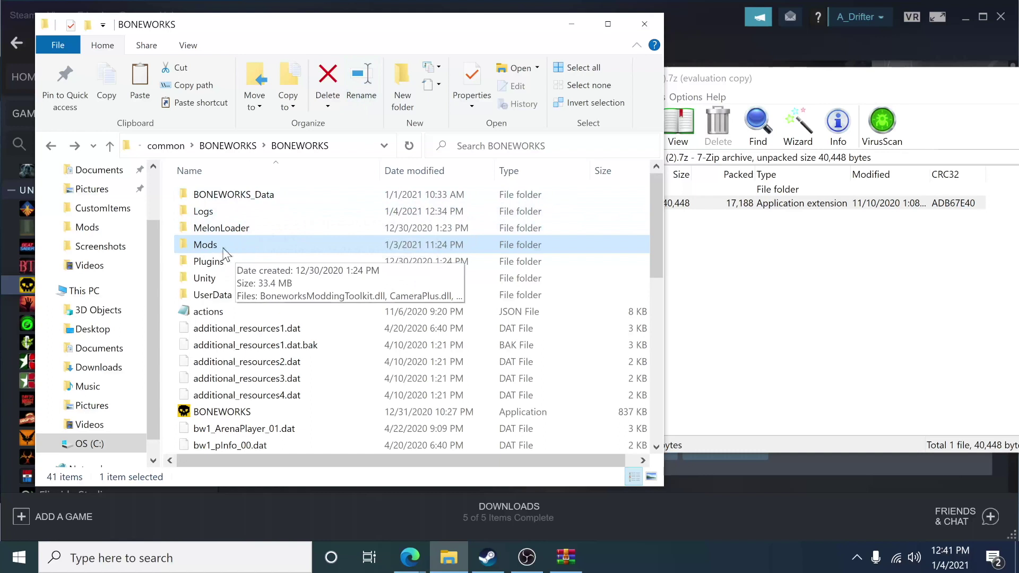
click(677, 203)
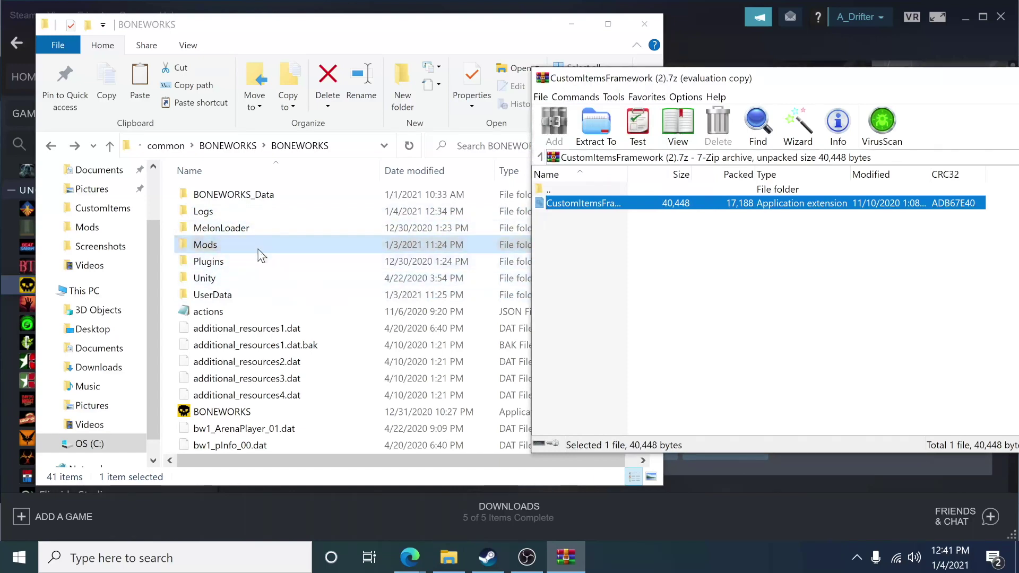
double_click(206, 244)
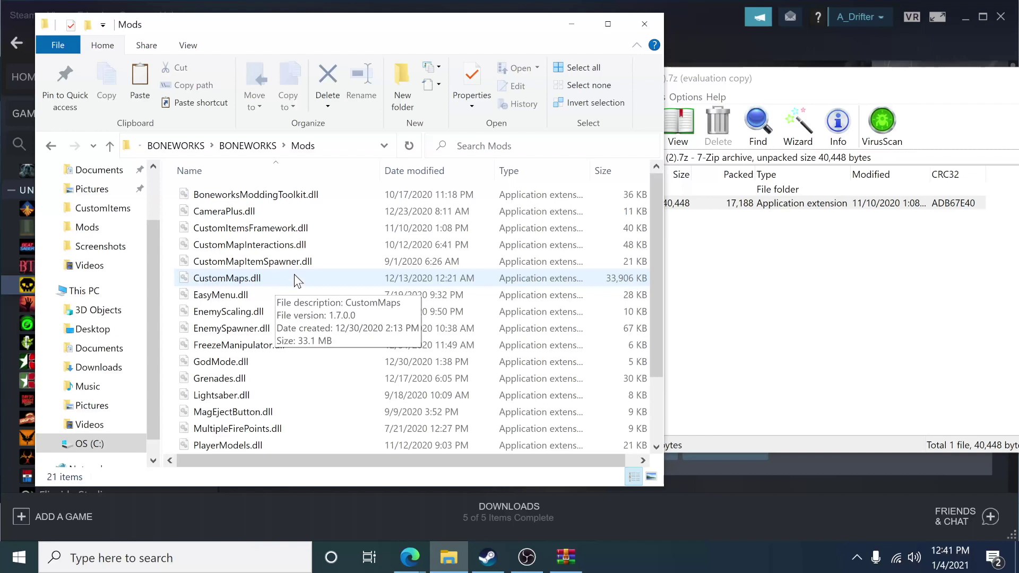
click(765, 81)
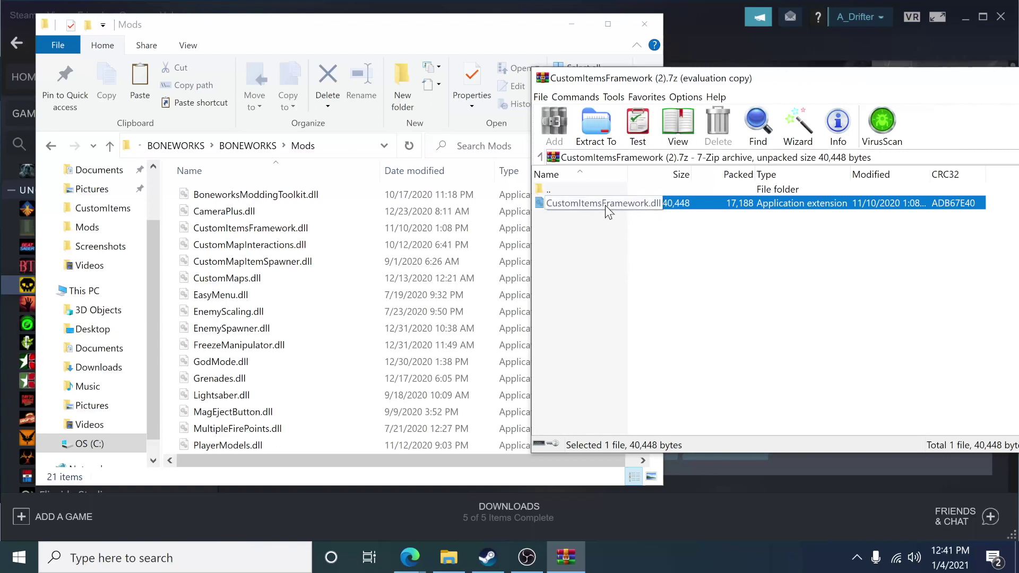
drag(605, 205, 654, 237)
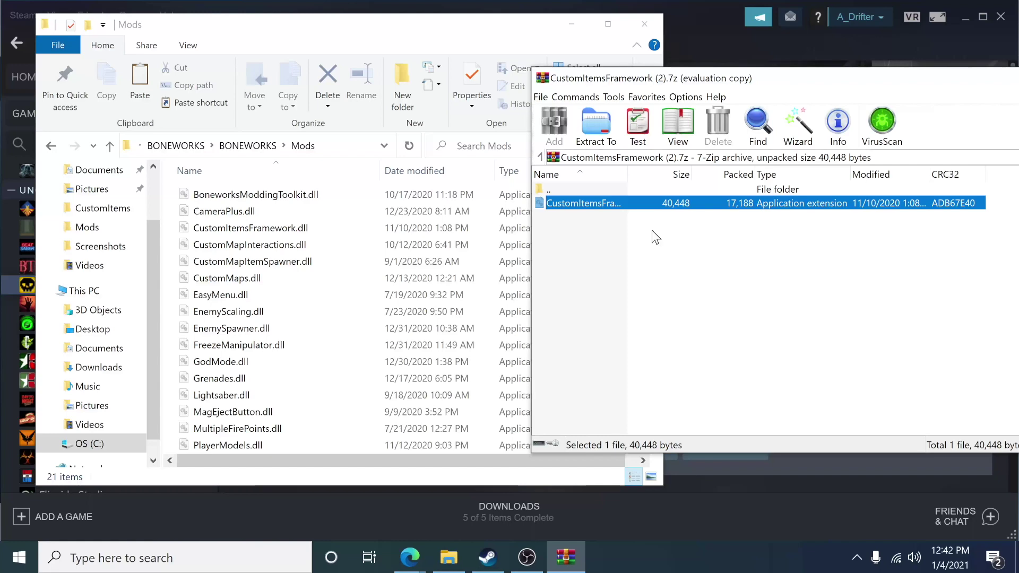
click(246, 45)
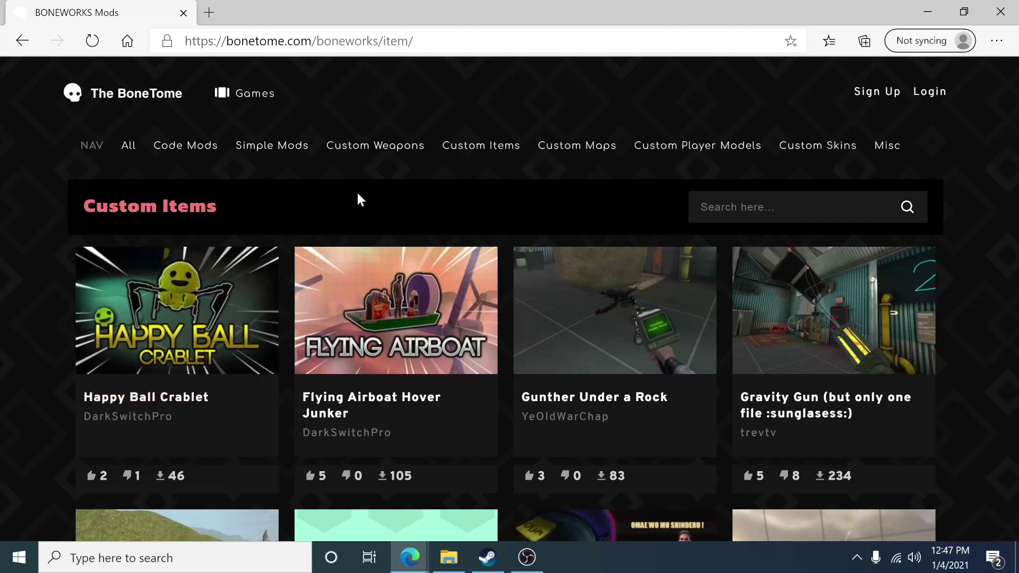
Open the Glock18c page under Custom Weapons and read through its Info section.
click(371, 159)
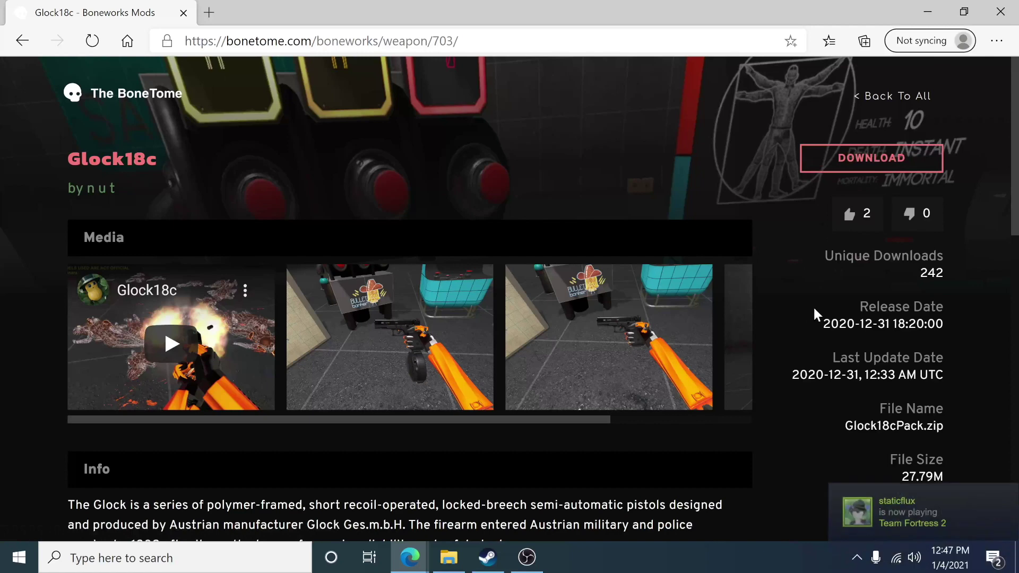
scroll(763, 270, down, 5)
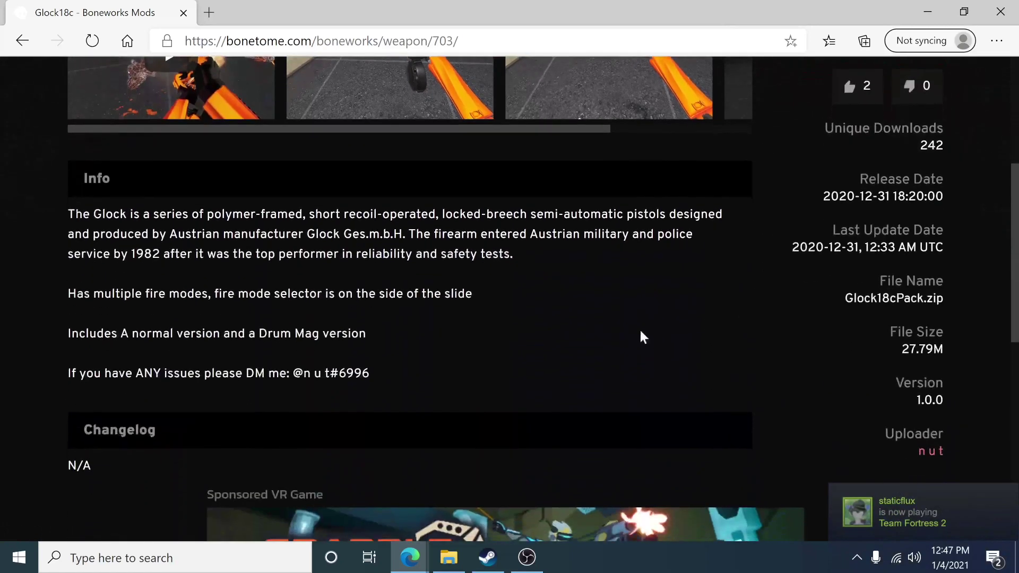
scroll(56, 308, down, 1)
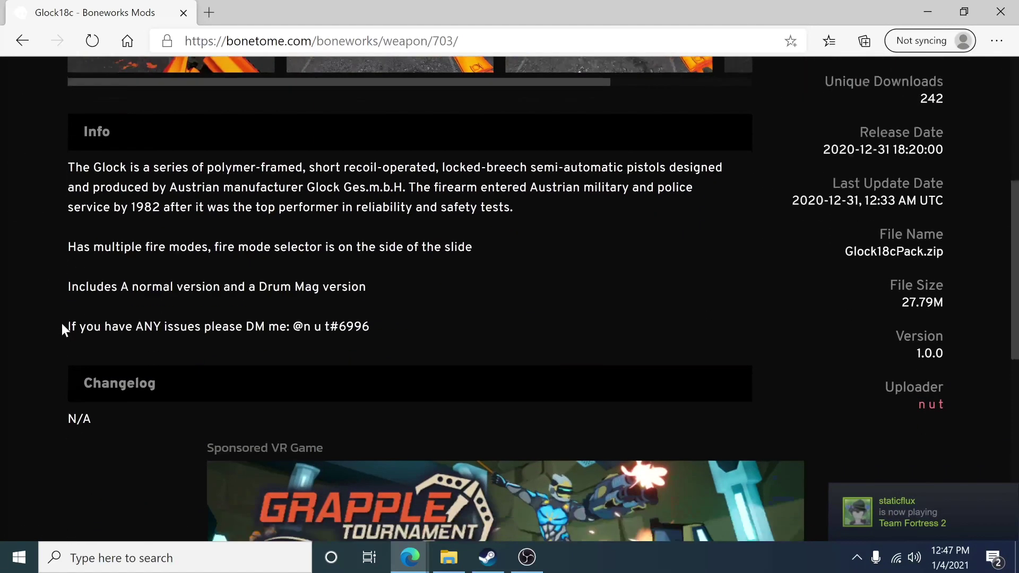
scroll(80, 331, up, 1)
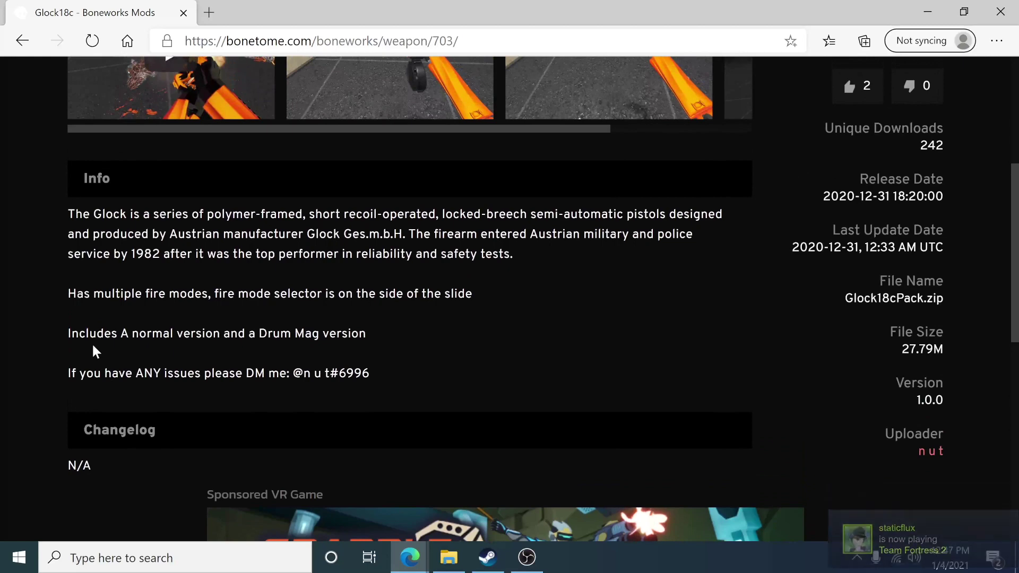
scroll(92, 343, up, 5)
Download Glock18cPack.zip, check its two glock18c .melon files in WinRAR, and move the archive window right.
click(869, 155)
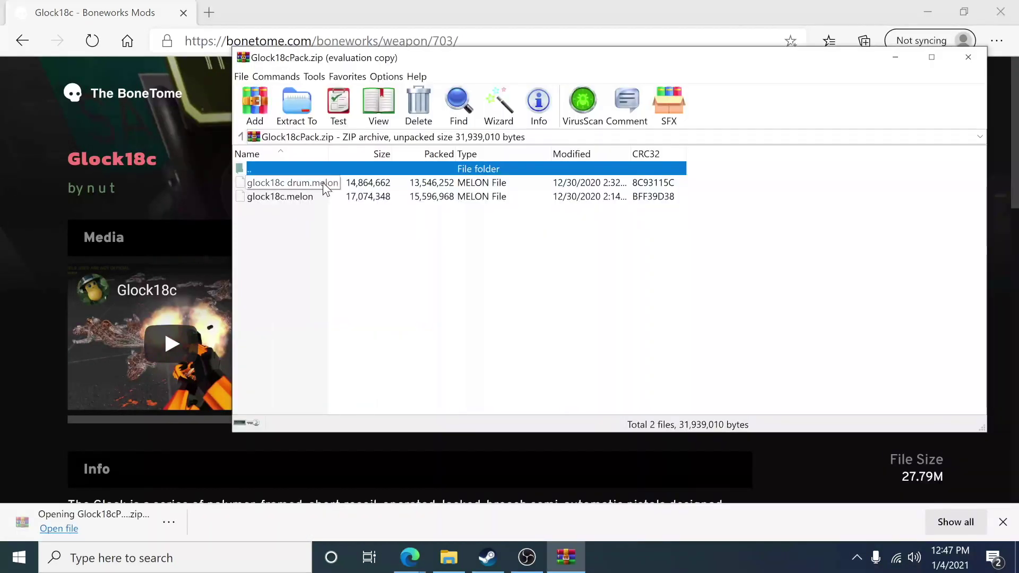
click(326, 185)
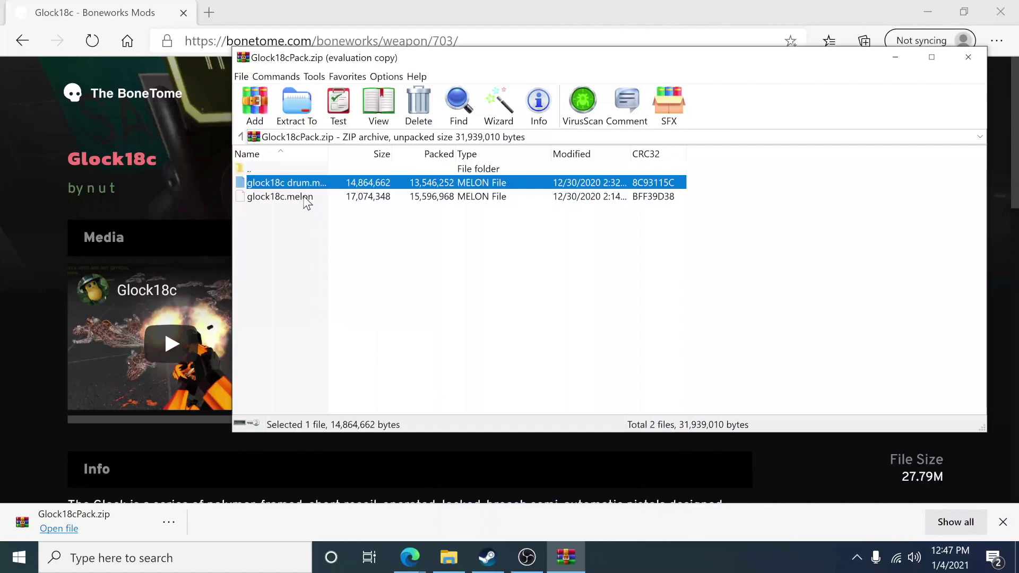
click(305, 201)
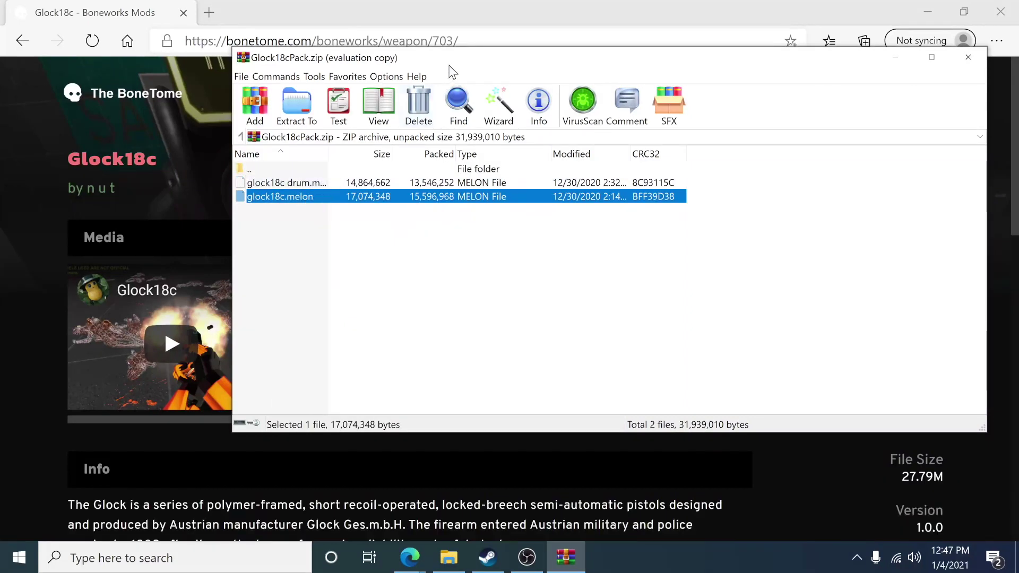
drag(450, 67, 732, 59)
click(629, 276)
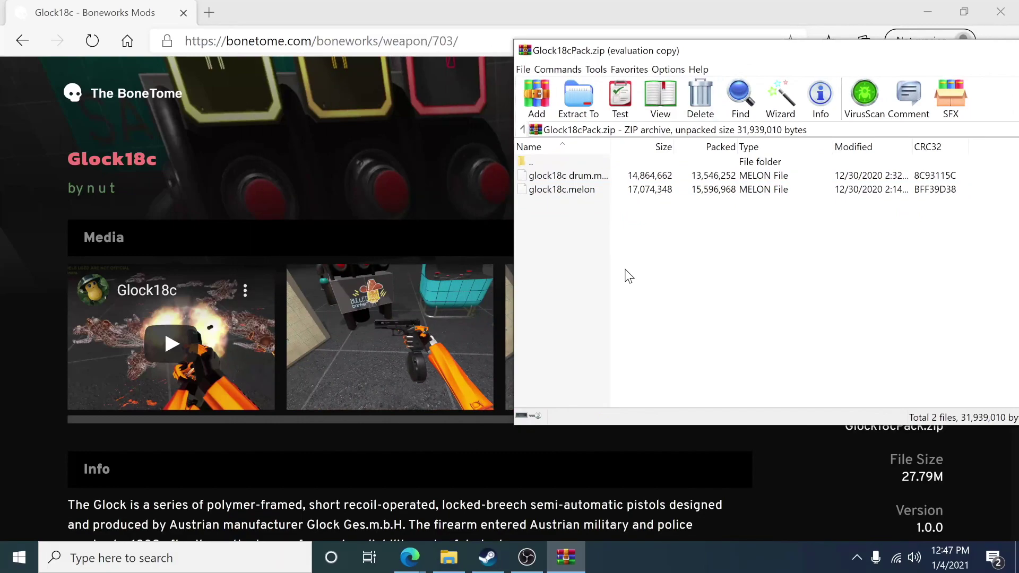
Bring the BONEWORKS game folder alongside and go into its UserData folder.
click(449, 557)
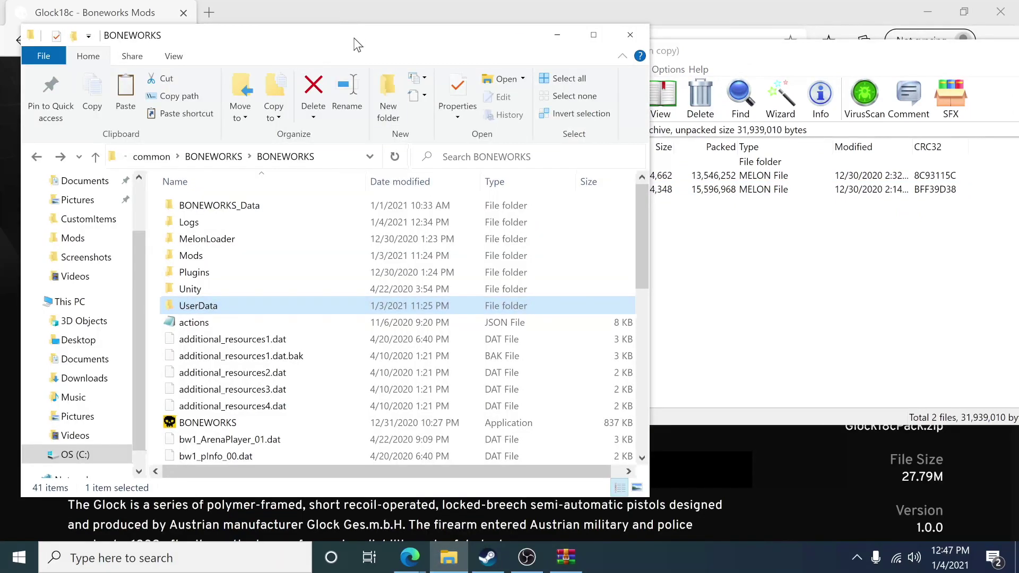
mouse_move(357, 41)
mouse_down()
mouse_move(371, 68)
mouse_move(367, 50)
mouse_up()
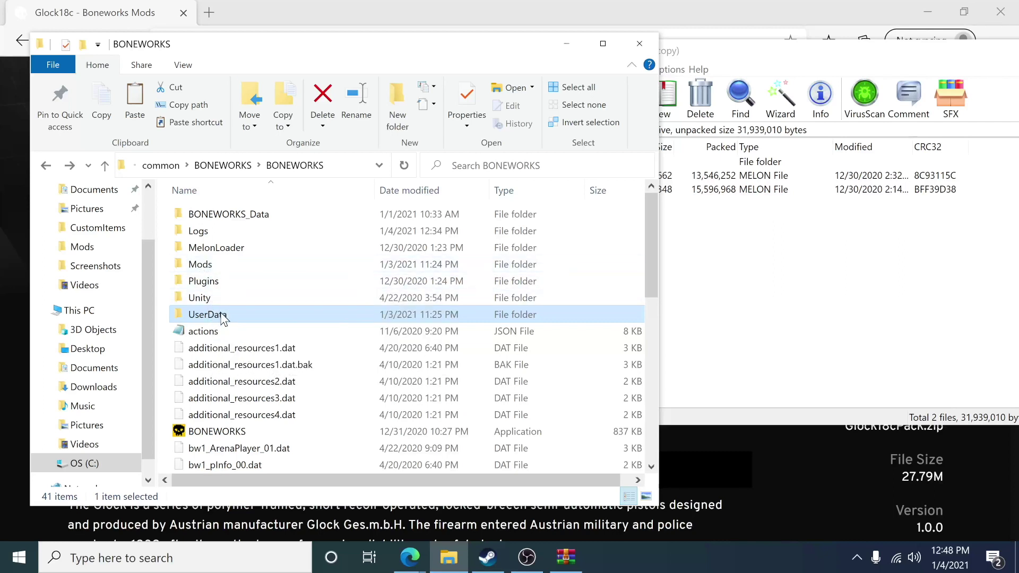
double_click(222, 316)
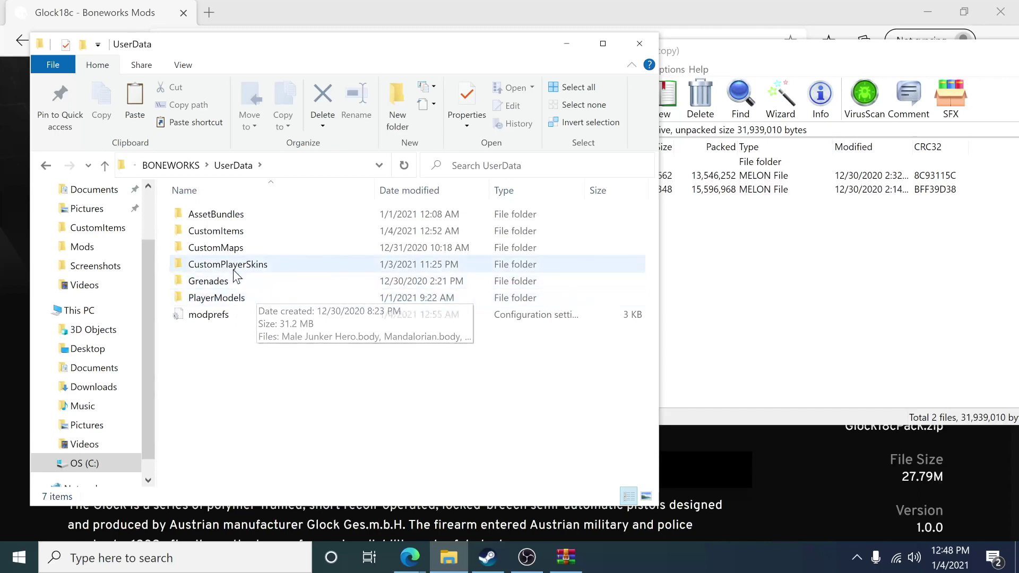
Drag glock18c drum.melon and glock18c.melon from WinRAR into UserData\CustomItems, bringing it to 46 items.
click(218, 232)
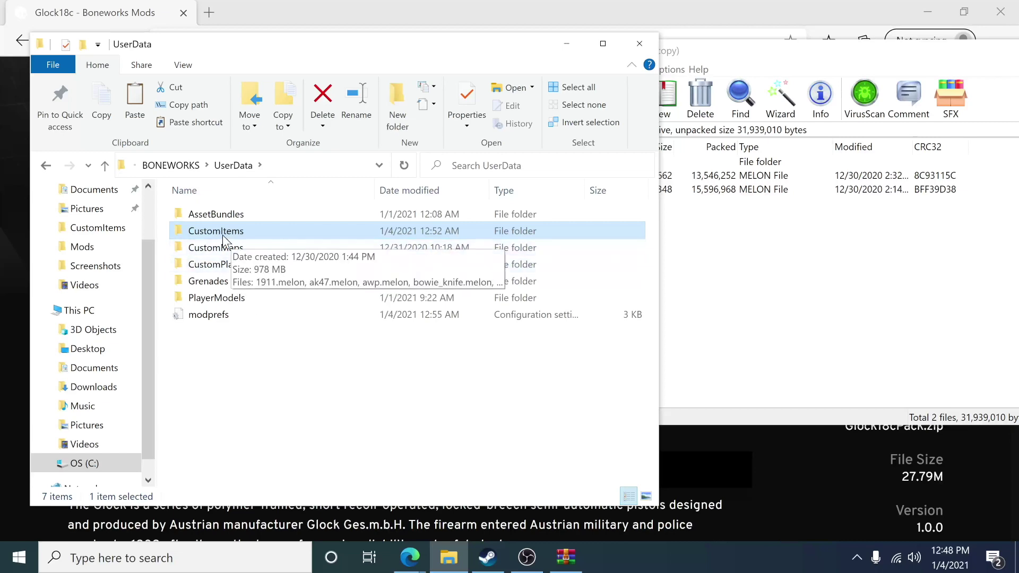
double_click(221, 235)
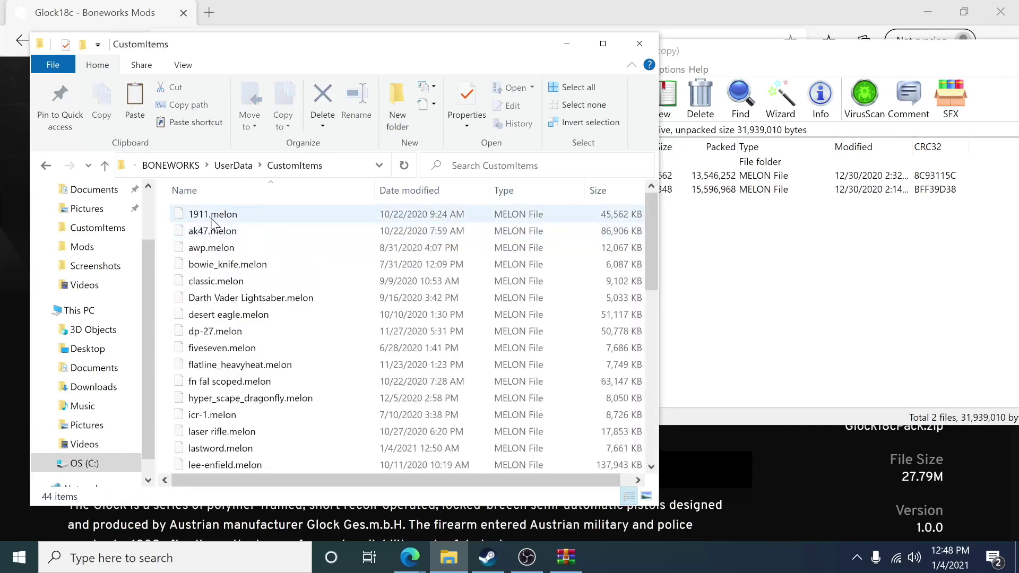
click(730, 57)
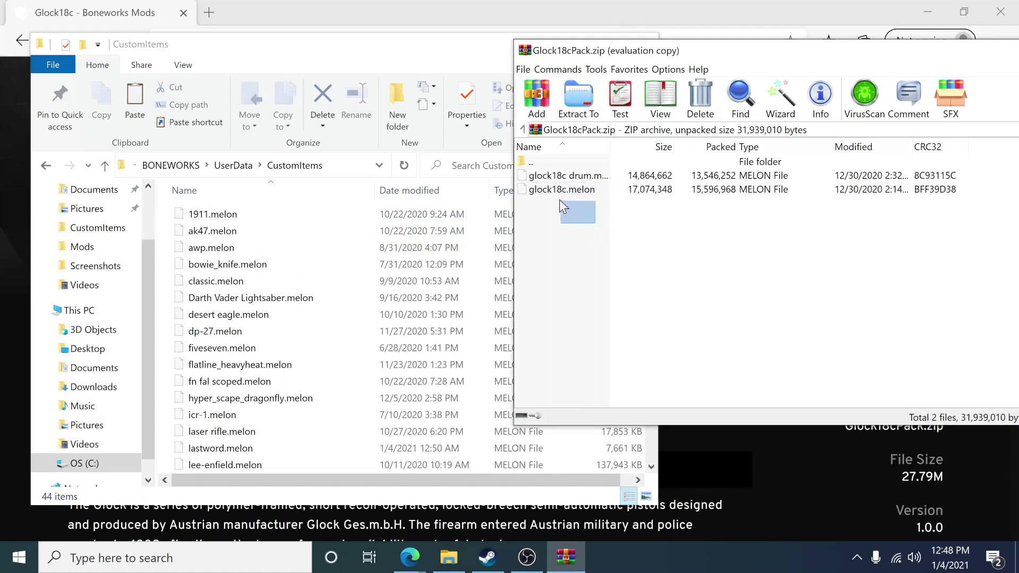
drag(560, 200, 548, 177)
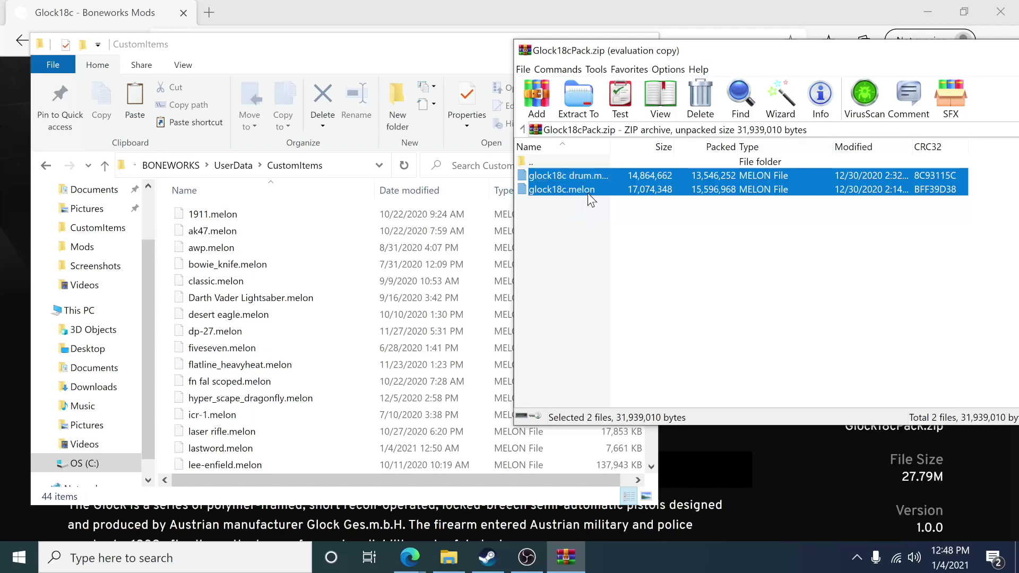
drag(588, 192, 256, 208)
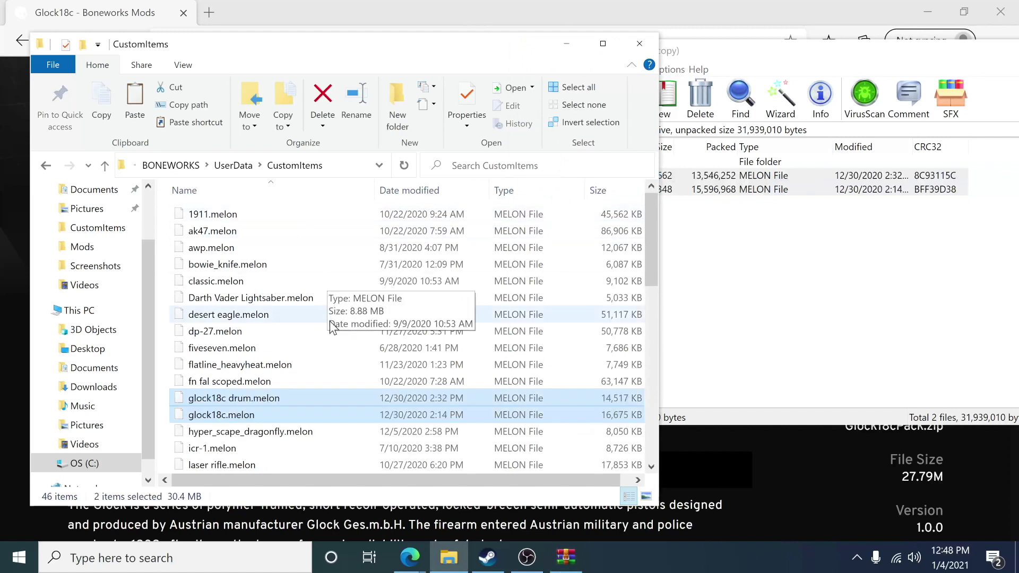